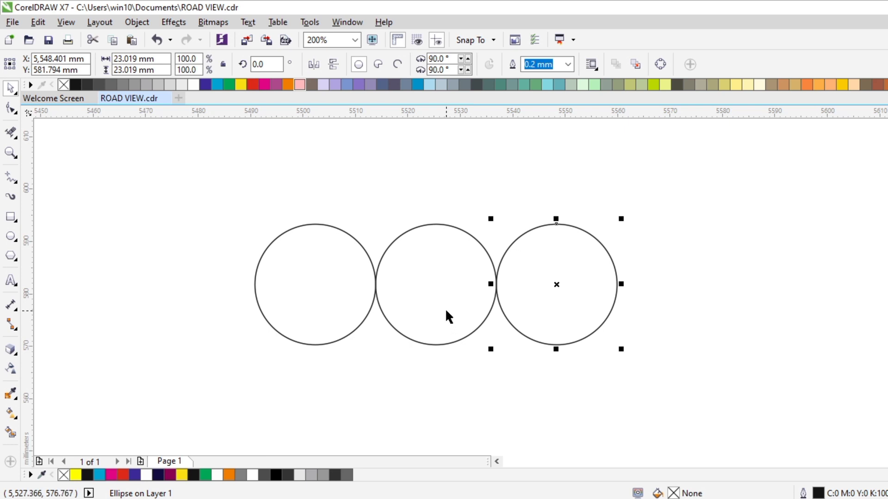
# Step: Duplicate the middle and right circles so the copies nest above the row of three, and group all five circles
pyautogui.keyDown('shift'); pyautogui.click(478, 291); pyautogui.keyUp('shift')
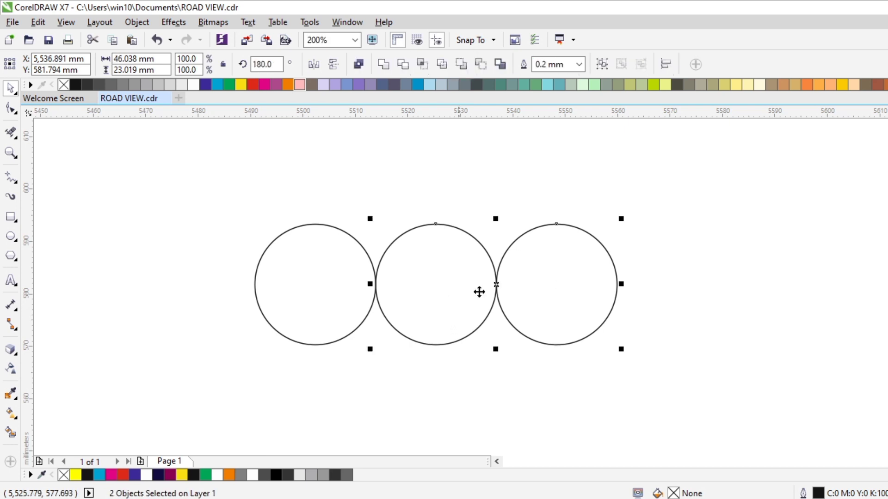
pyautogui.moveTo(516, 291); pyautogui.dragTo(458, 188)
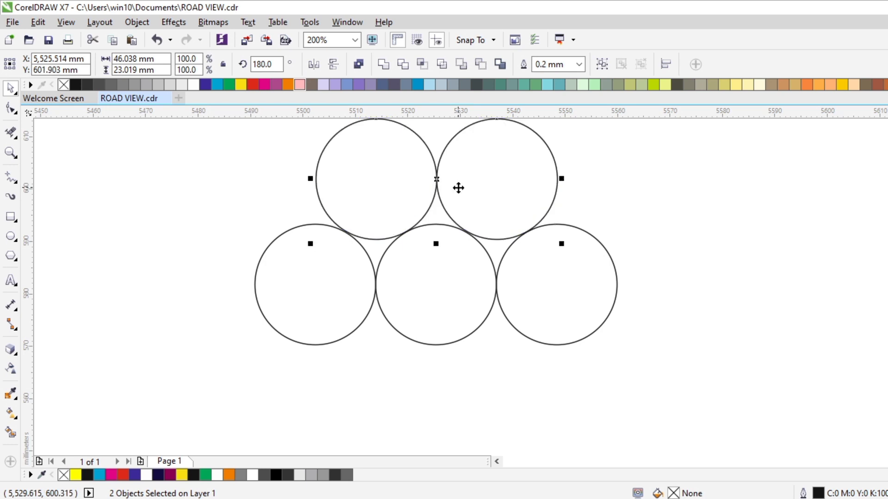
pyautogui.scroll(-1, 460, 209)
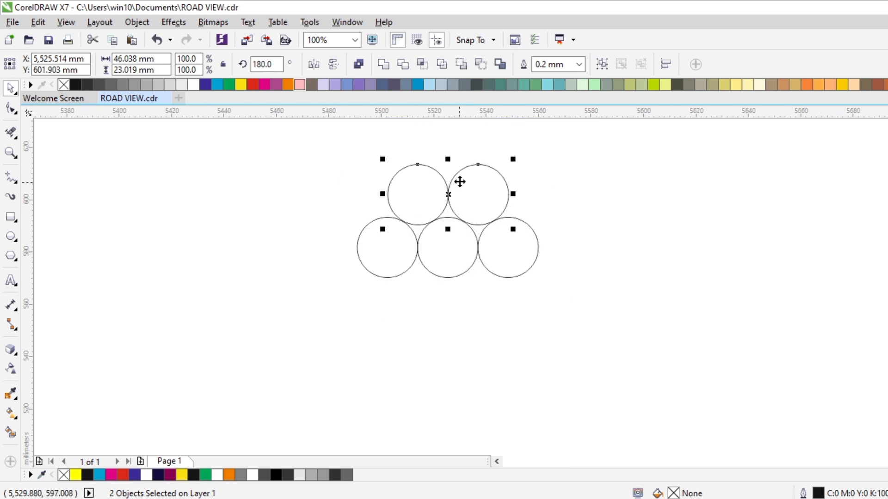
pyautogui.moveTo(327, 153); pyautogui.dragTo(551, 302)
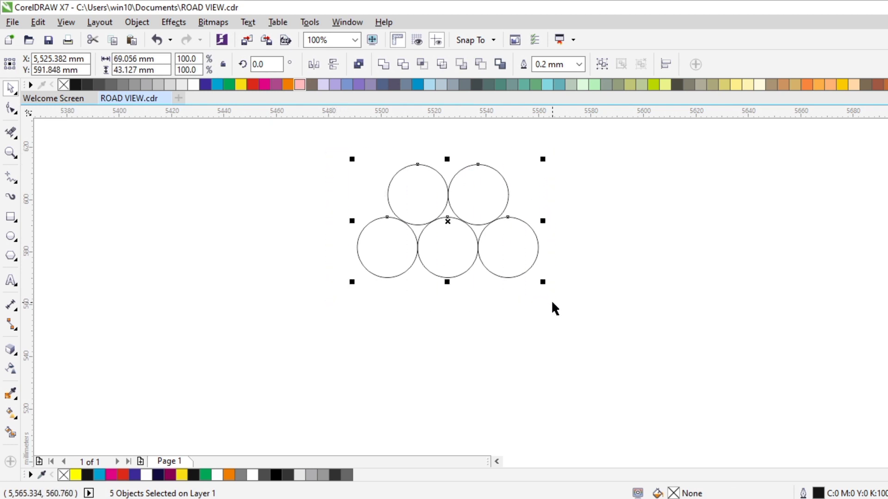
pyautogui.hotkey('ctrl', 'g')
# Step: Move the circle group down and to the left, and extrude it towards a vanishing point at its upper right
pyautogui.moveTo(462, 213); pyautogui.dragTo(313, 255)
pyautogui.click(320, 280)
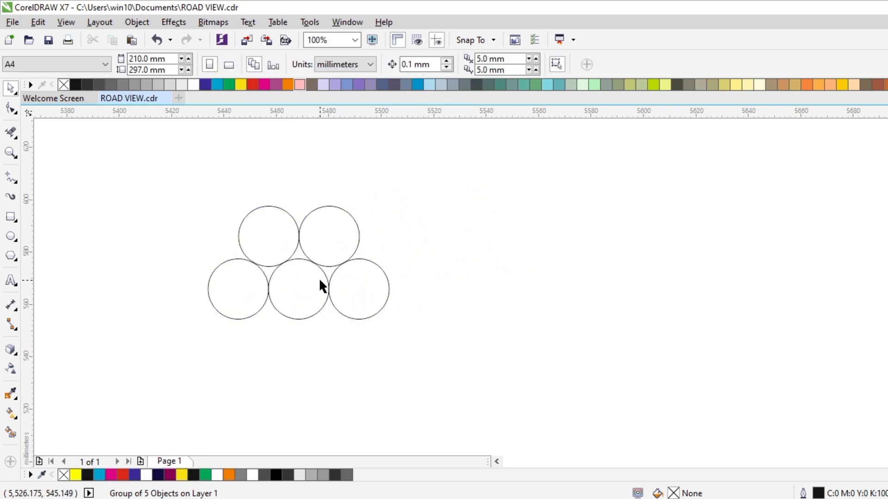
pyautogui.scroll(2, 275, 240)
pyautogui.click(278, 265)
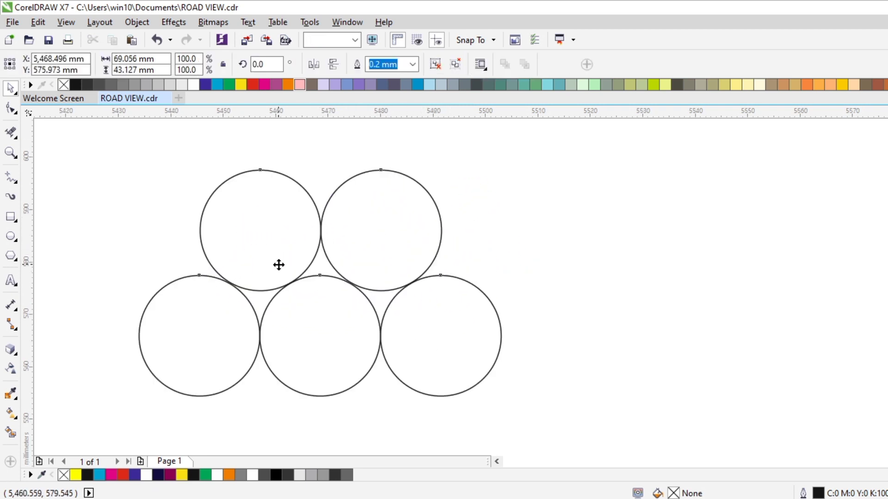
pyautogui.click(10, 350)
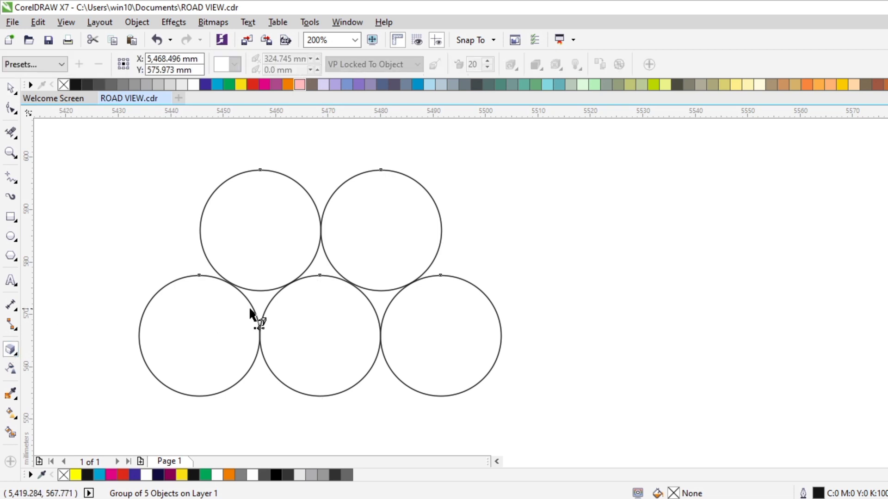
pyautogui.moveTo(319, 281); pyautogui.dragTo(598, 190)
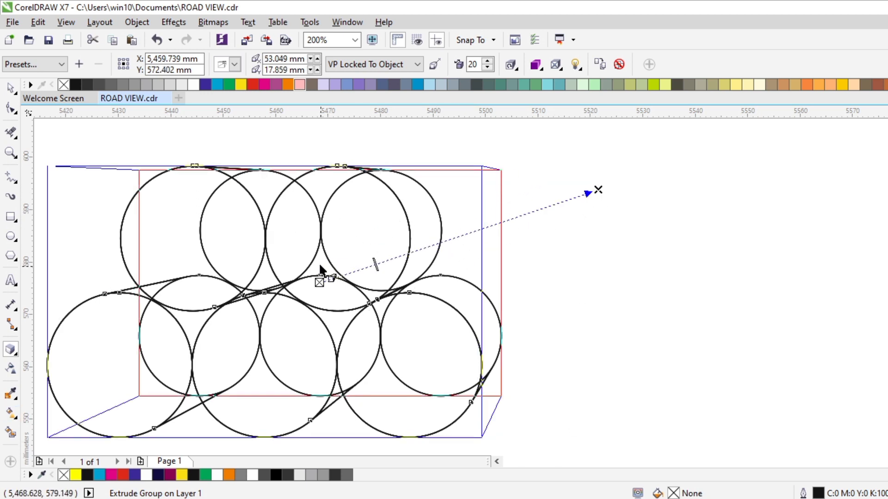
# Step: Apply color shading to the extrusion and set its From color to light grey
pyautogui.click(544, 66)
pyautogui.click(592, 112)
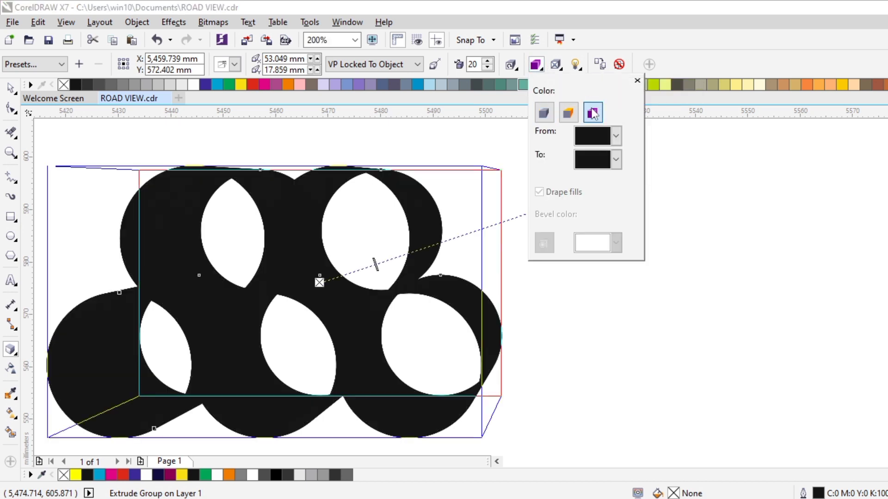
pyautogui.click(615, 136)
pyautogui.click(635, 153)
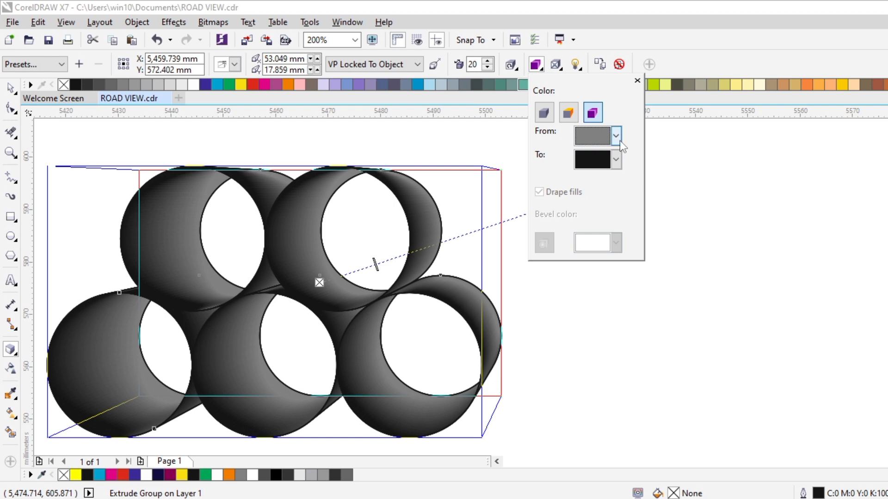
pyautogui.click(617, 140)
pyautogui.click(593, 163)
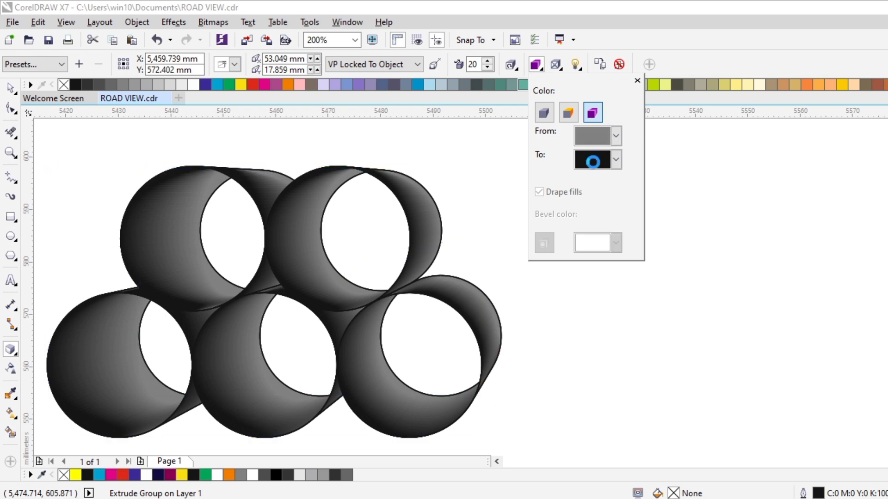
# Step: Set the To color of the extrusion's shading to a medium grey
pyautogui.click(616, 160)
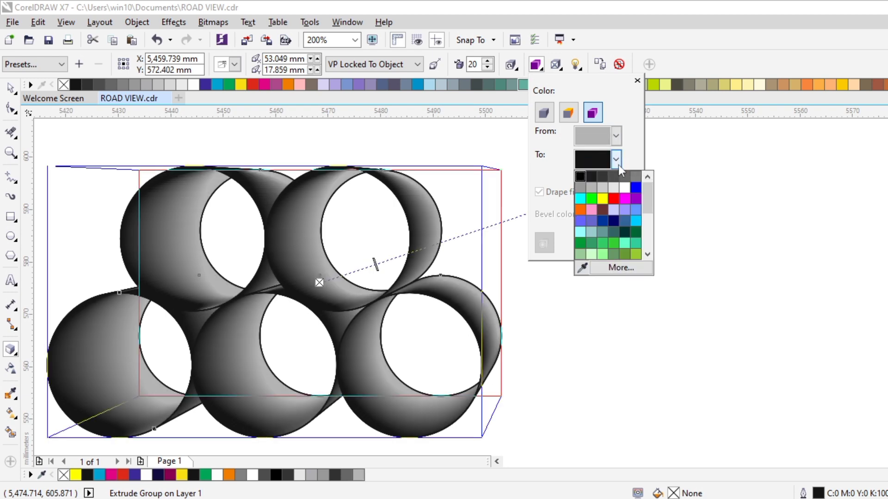
pyautogui.click(614, 179)
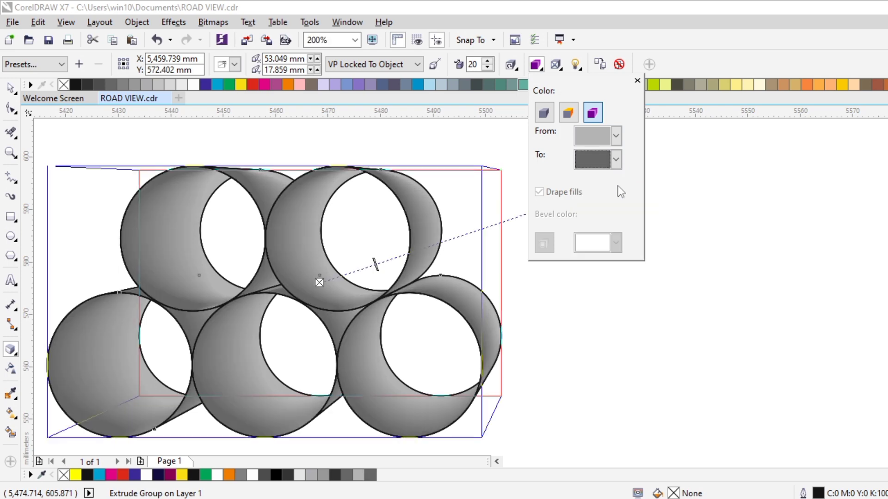
pyautogui.click(616, 160)
pyautogui.click(631, 176)
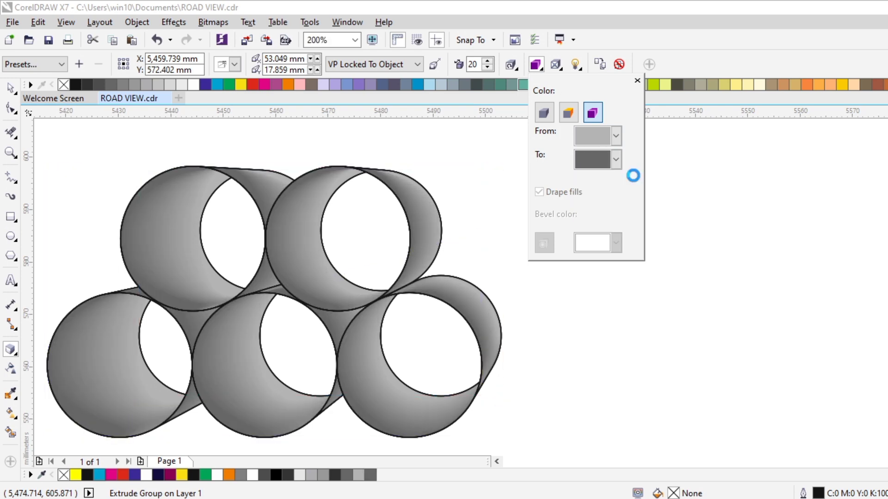
pyautogui.click(540, 307)
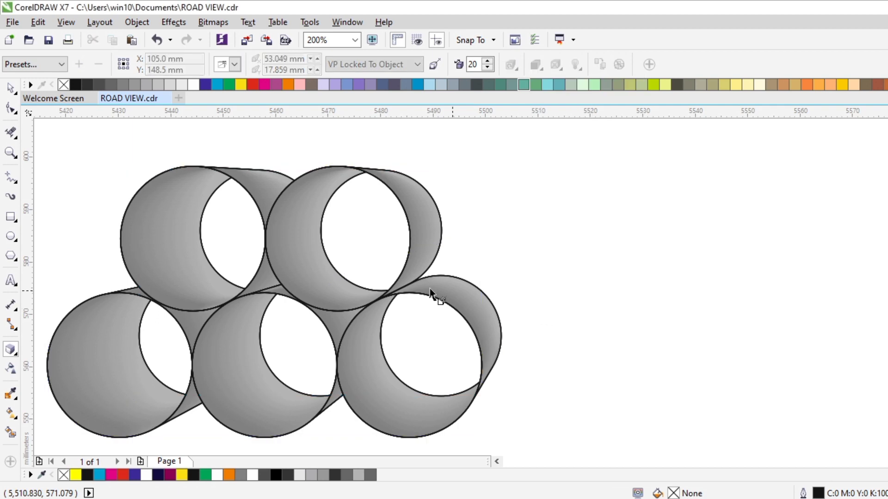
# Step: Shift the extrusion's vanishing point down and to the right, and increase the extrusion depth to 37
pyautogui.click(404, 293)
pyautogui.moveTo(599, 192); pyautogui.dragTo(655, 258)
pyautogui.click(406, 284)
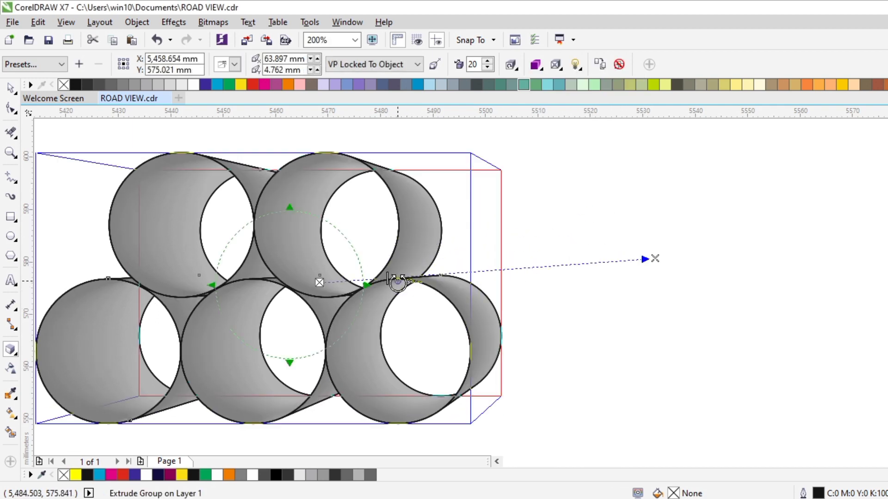
pyautogui.moveTo(390, 278); pyautogui.dragTo(420, 277)
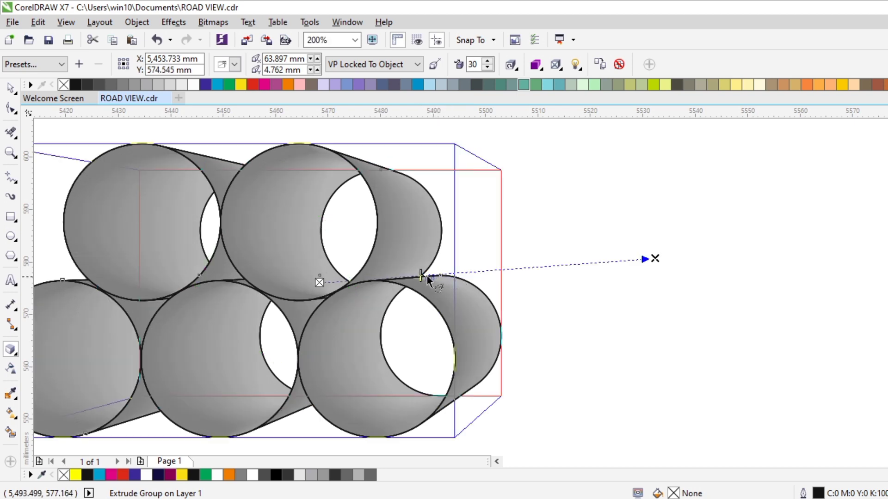
pyautogui.moveTo(421, 276); pyautogui.dragTo(445, 276)
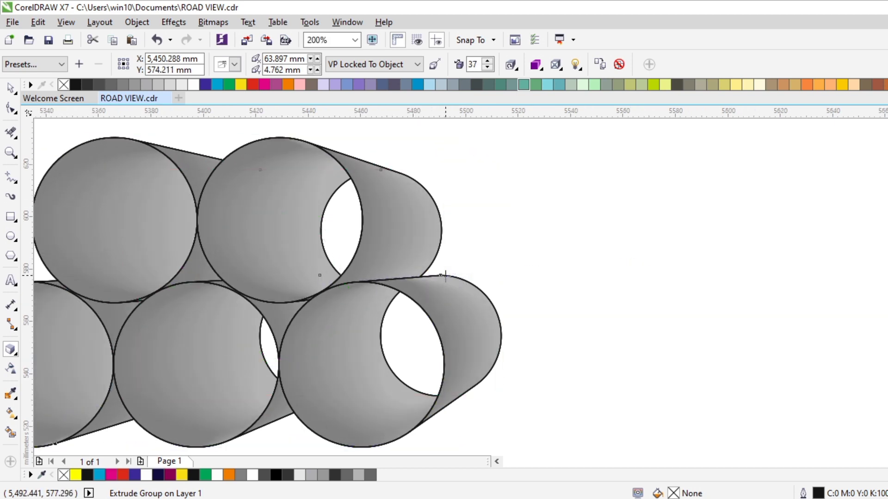
pyautogui.scroll(-1, 445, 276)
# Step: Rotate the extruded pipe stack in 3D and move it to the right, clearing space beside it
pyautogui.moveTo(341, 293); pyautogui.dragTo(414, 291)
pyautogui.hotkey('ctrl', 'z')
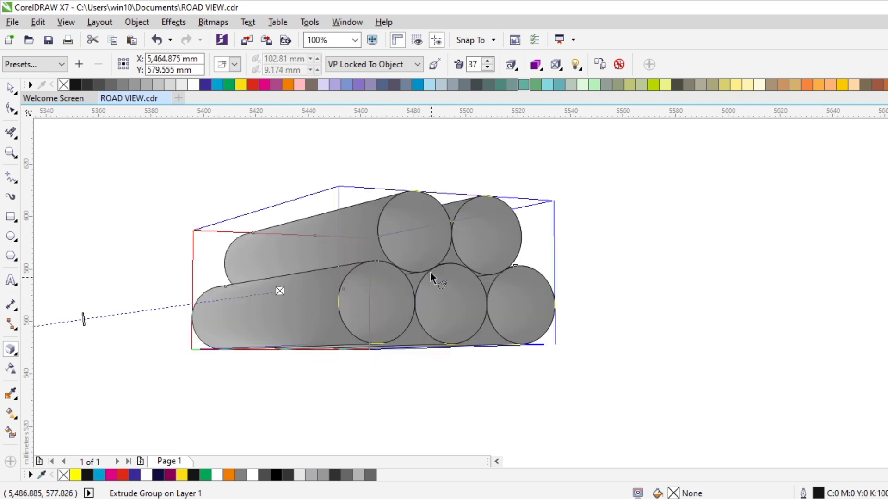
pyautogui.click(430, 273)
pyautogui.moveTo(405, 273); pyautogui.dragTo(664, 215)
pyautogui.click(402, 272)
pyautogui.click(352, 274)
pyautogui.click(353, 273)
pyautogui.press('space')
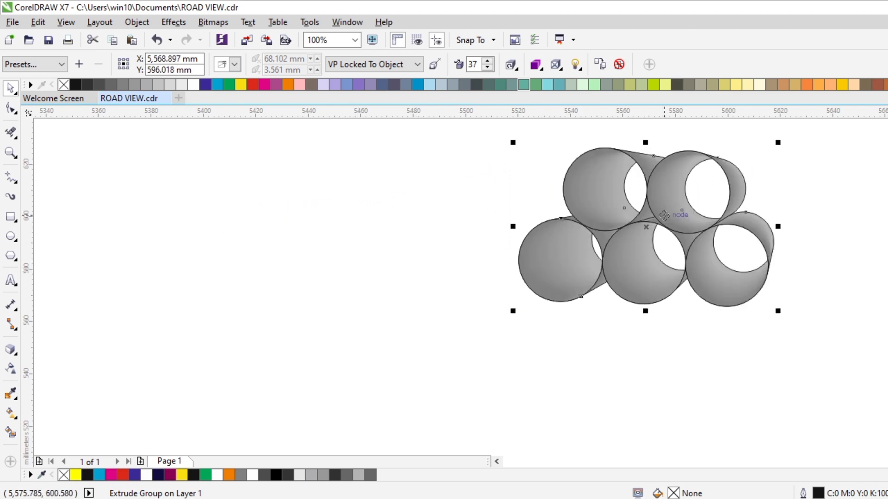
pyautogui.click(341, 313)
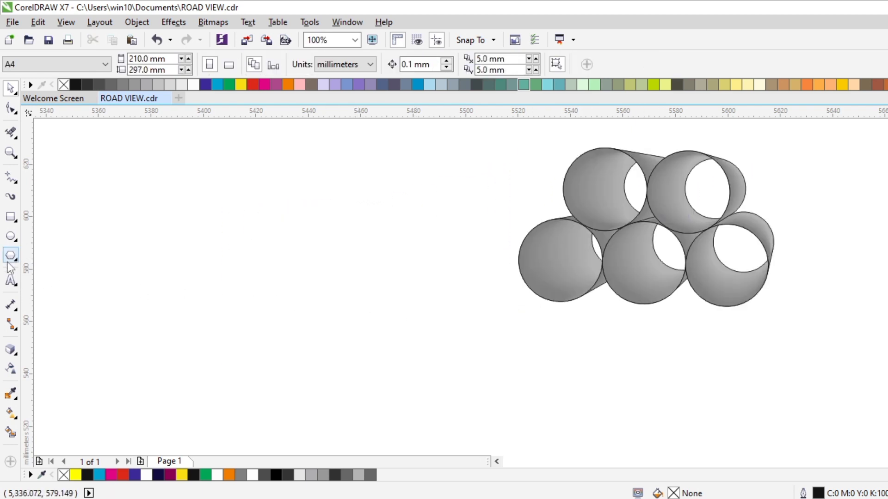
# Step: Draw a horizontal straight line about 130 mm long with the Freehand tool in the empty area left of the pipes
pyautogui.click(10, 177)
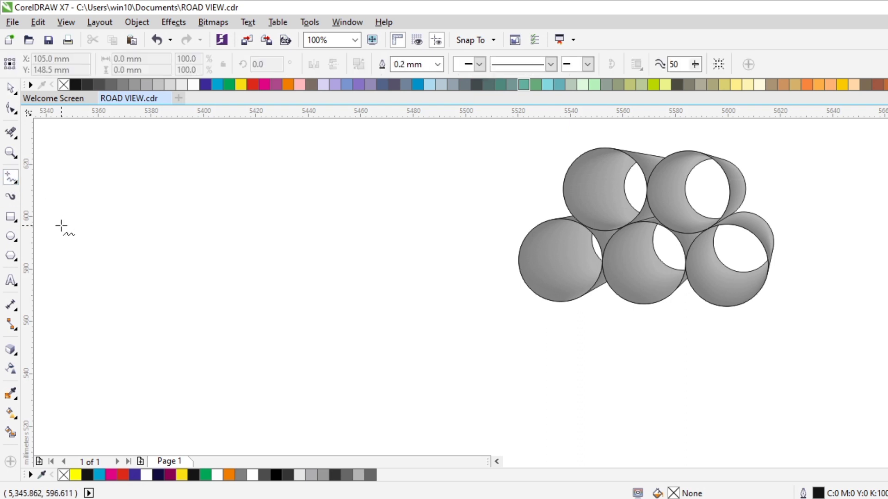
pyautogui.click(71, 315)
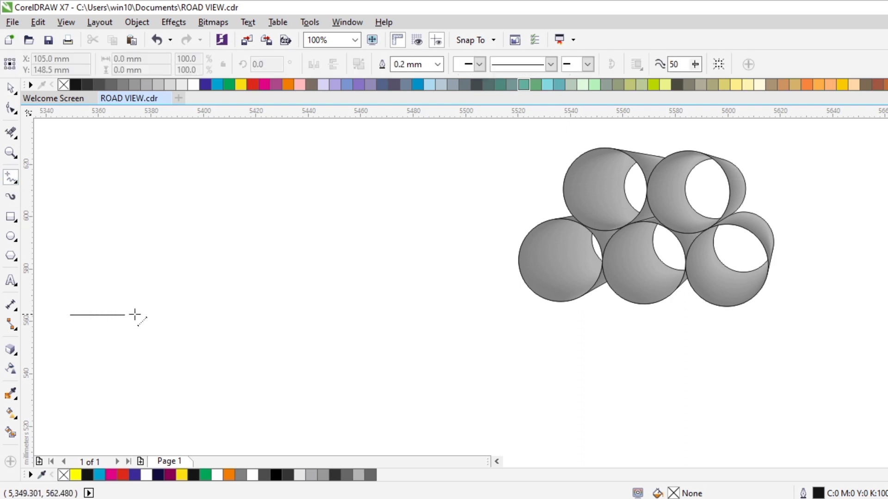
pyautogui.click(411, 306)
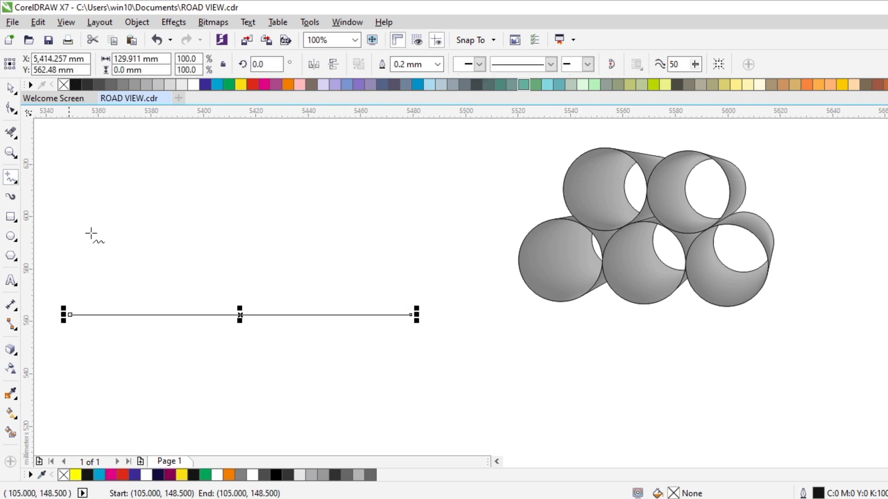
# Step: Set the horizontal line's outline width to 1.0 mm
pyautogui.click(409, 64)
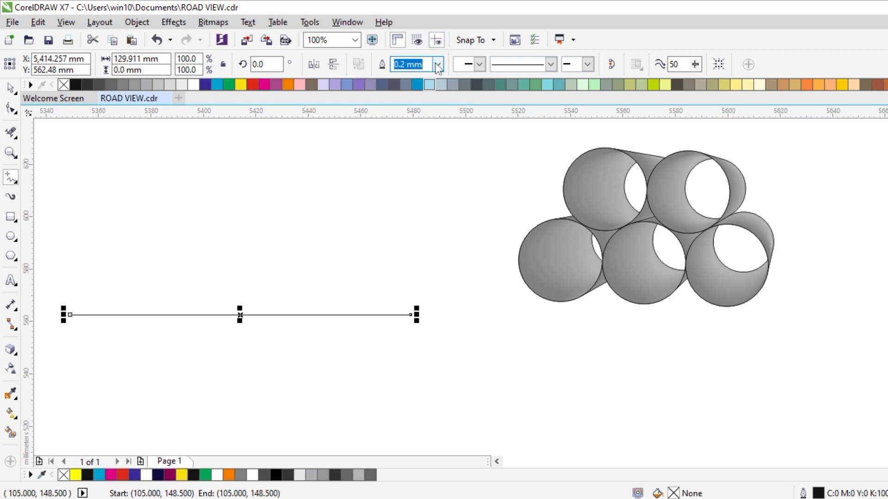
pyautogui.click(438, 68)
pyautogui.press('Escape')
pyautogui.write('1')
pyautogui.press('Return')
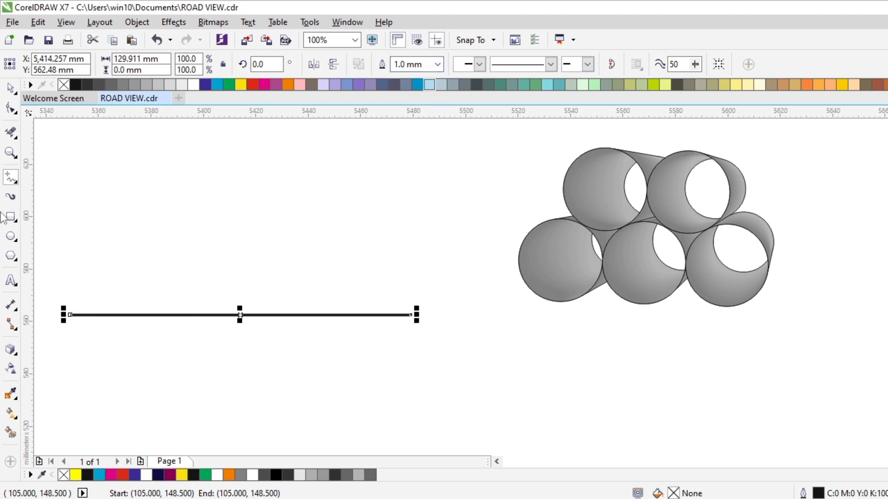
# Step: Apply a Zipper distortion to the line with an amplitude of about 55
pyautogui.click(12, 353)
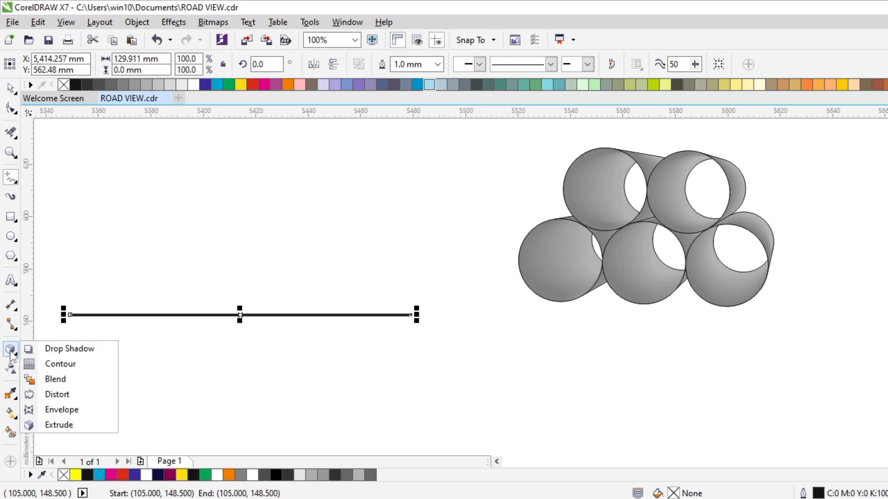
pyautogui.click(55, 394)
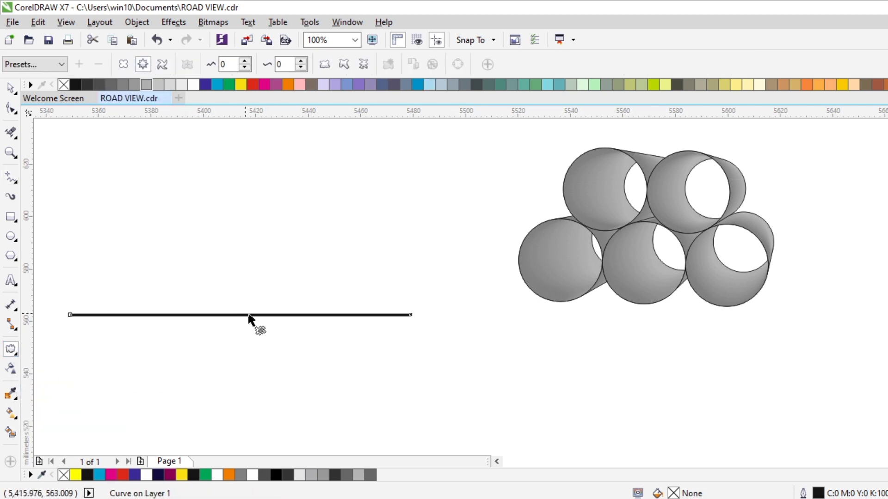
pyautogui.moveTo(249, 316); pyautogui.dragTo(248, 196)
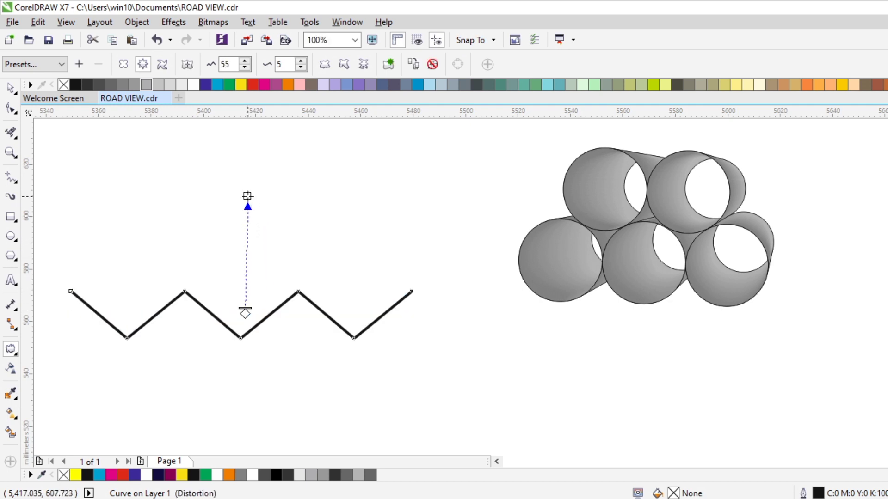
# Step: Set the zipper frequency of the distorted line to 10
pyautogui.click(301, 62)
pyautogui.click(301, 61)
pyautogui.click(301, 61)
pyautogui.click(301, 62)
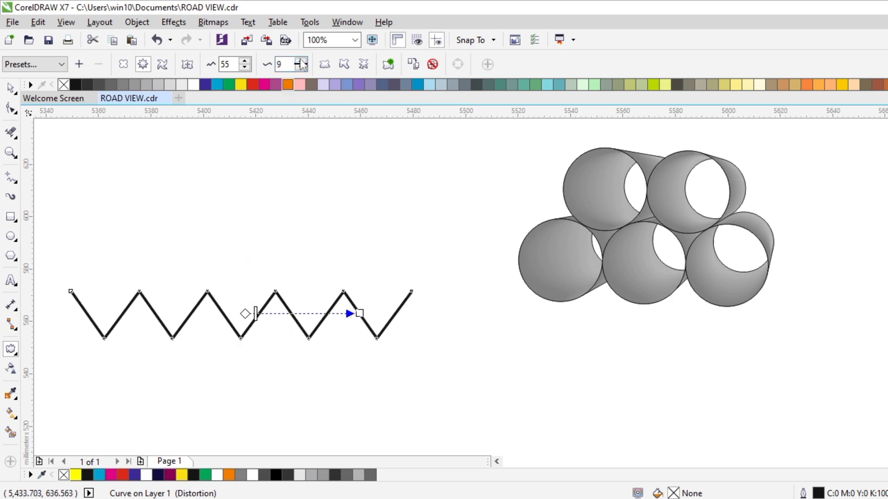
pyautogui.click(301, 62)
# Step: Set the zipper amplitude of the distorted line to 53
pyautogui.click(247, 62)
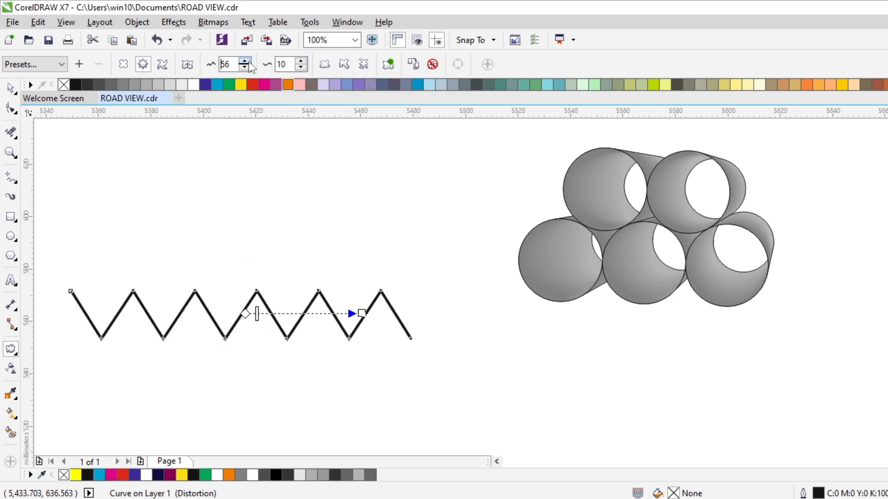
pyautogui.click(247, 62)
pyautogui.click(246, 62)
pyautogui.click(244, 67)
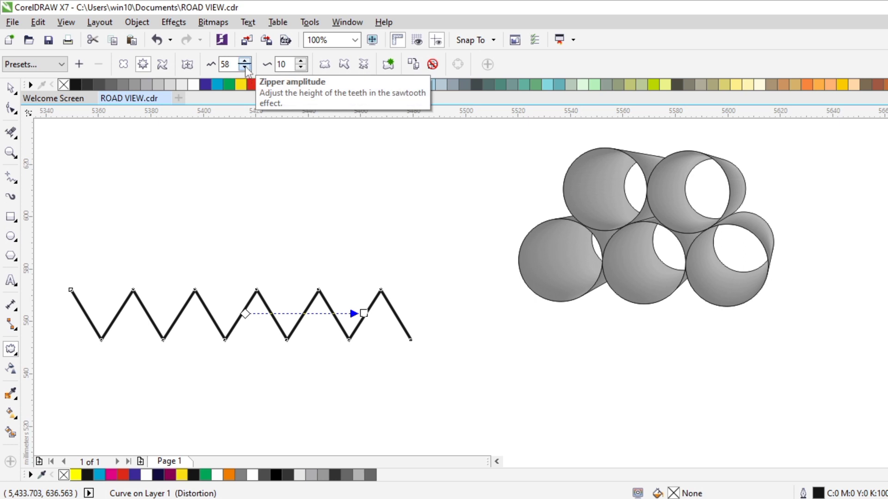
pyautogui.click(244, 67)
pyautogui.click(244, 67)
pyautogui.click(244, 67)
pyautogui.click(244, 67)
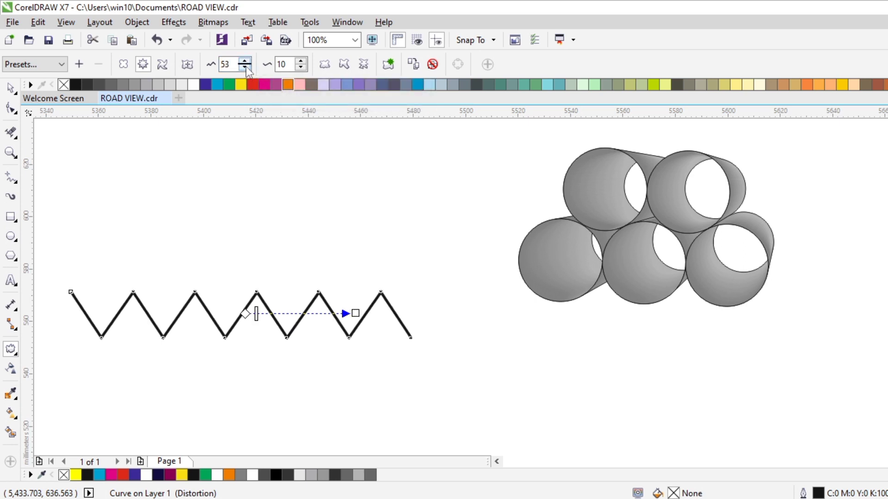
# Step: Apply smooth distortion to turn the zigzag into a wave, and select the resulting curve with the Pick tool
pyautogui.click(344, 64)
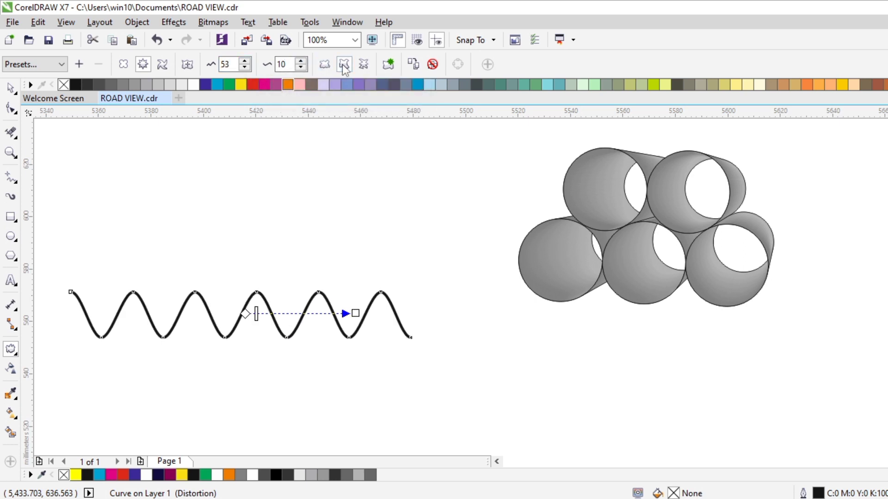
pyautogui.click(256, 360)
pyautogui.click(259, 295)
pyautogui.press('space')
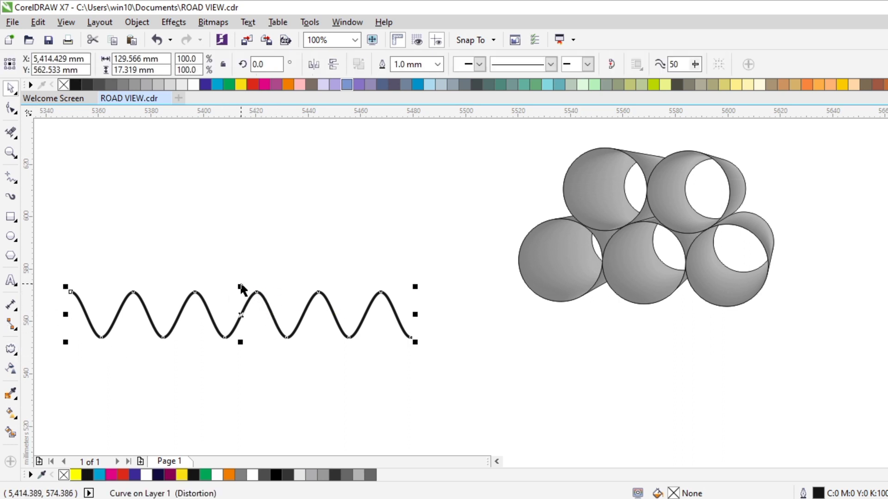
# Step: Reduce the wavy curve's height to about 12.84 mm and move it slightly down and to the right
pyautogui.moveTo(240, 288); pyautogui.dragTo(239, 300)
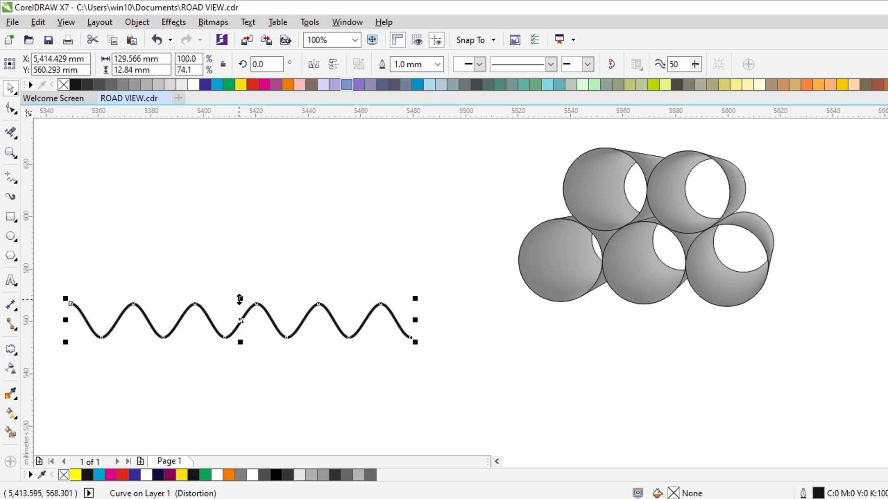
pyautogui.click(246, 384)
pyautogui.moveTo(229, 335); pyautogui.dragTo(248, 350)
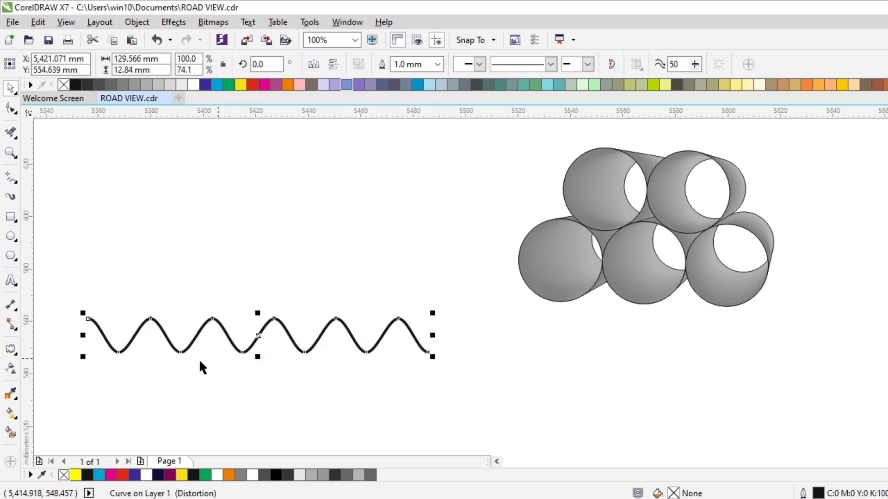
# Step: Extrude the wavy curve with its vanishing point straight above it and a depth of 36, and show the 3D rotation handles
pyautogui.click(15, 349)
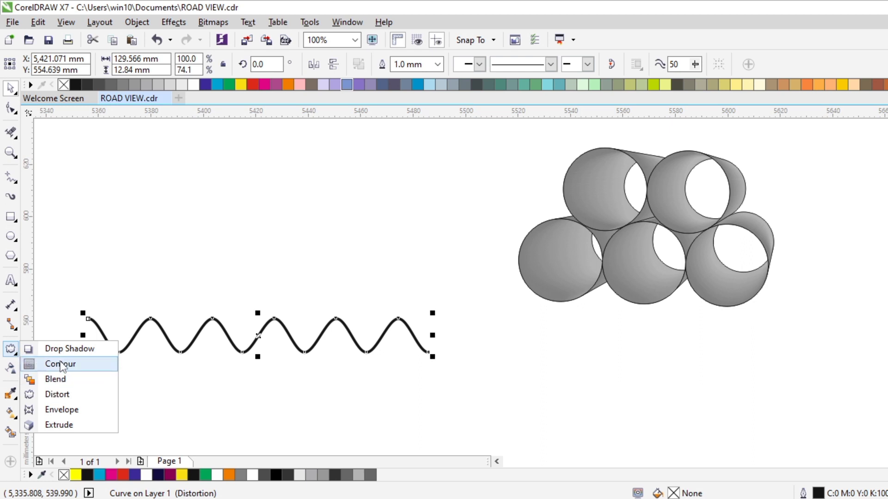
pyautogui.click(59, 425)
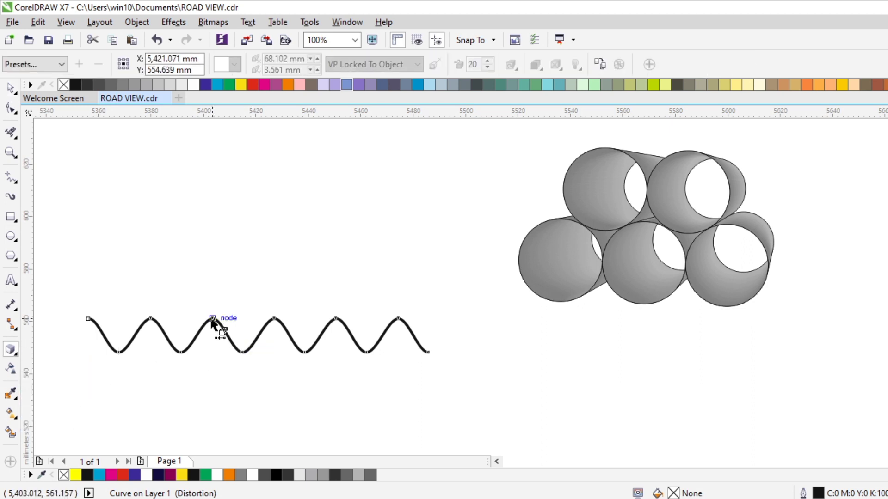
pyautogui.moveTo(212, 319); pyautogui.dragTo(256, 156)
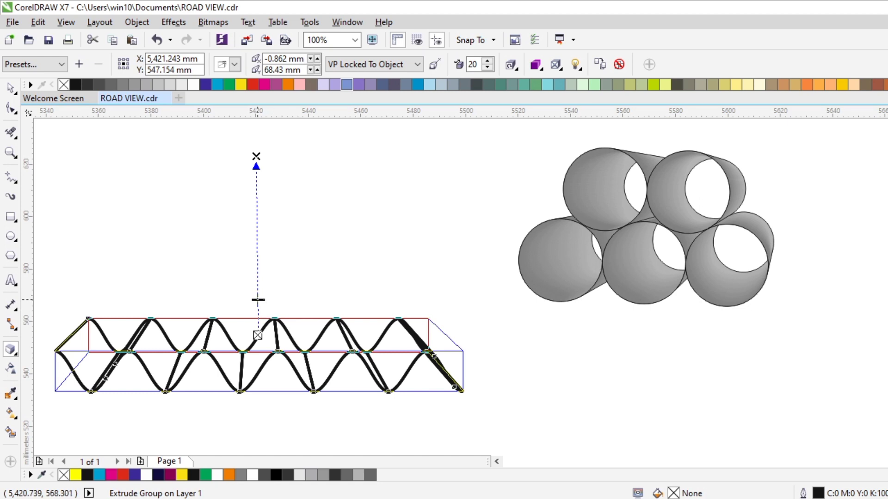
pyautogui.moveTo(258, 299); pyautogui.dragTo(256, 271)
pyautogui.click(278, 315)
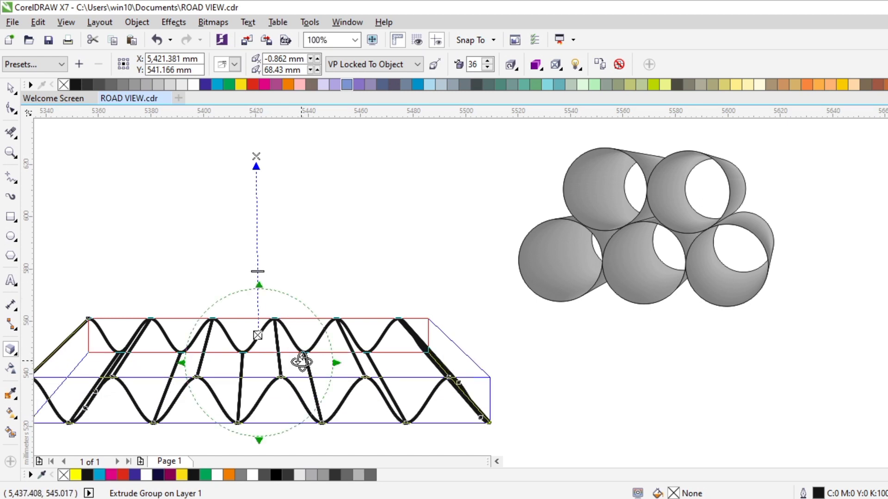
# Step: Shade the extruded wave from light gray to medium gray and deselect it
pyautogui.click(534, 65)
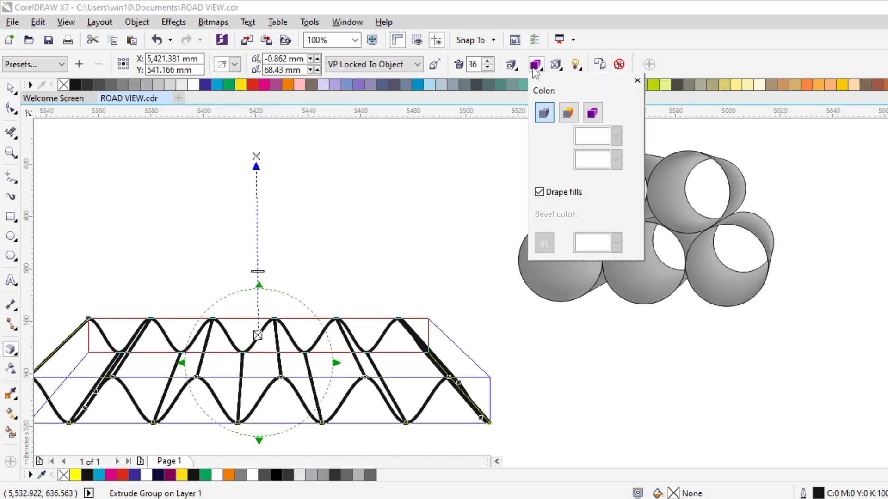
pyautogui.click(592, 114)
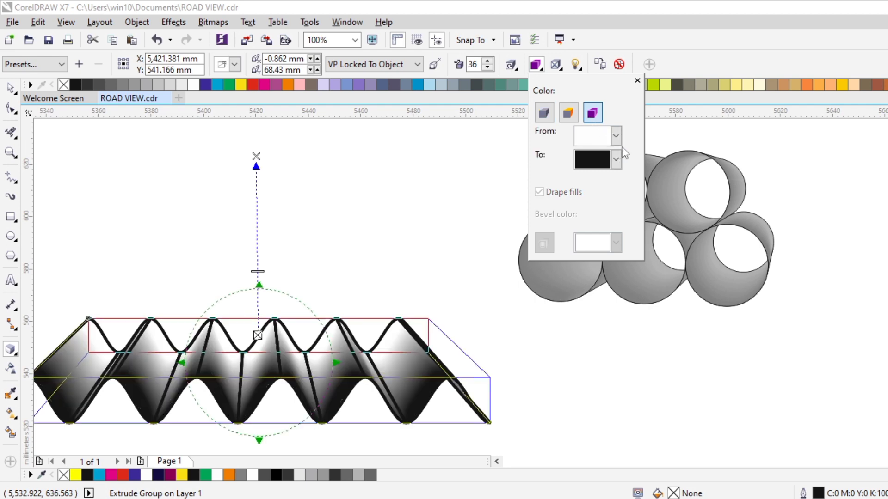
pyautogui.click(616, 136)
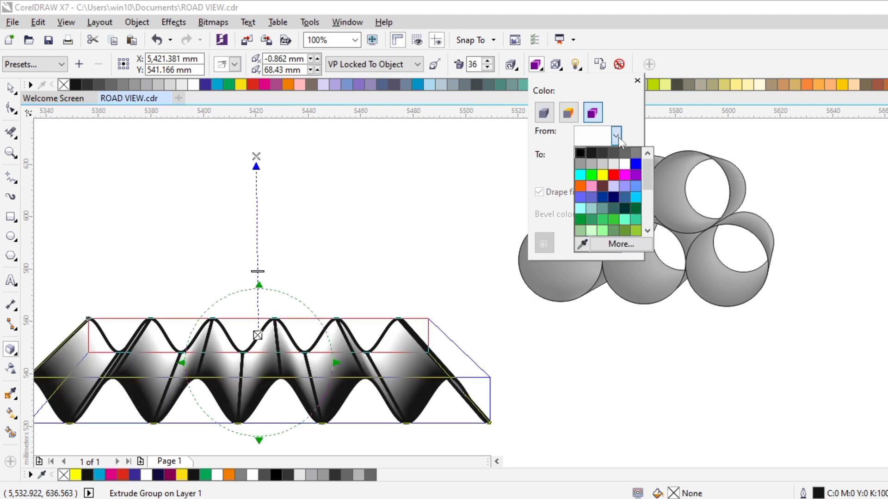
pyautogui.click(590, 164)
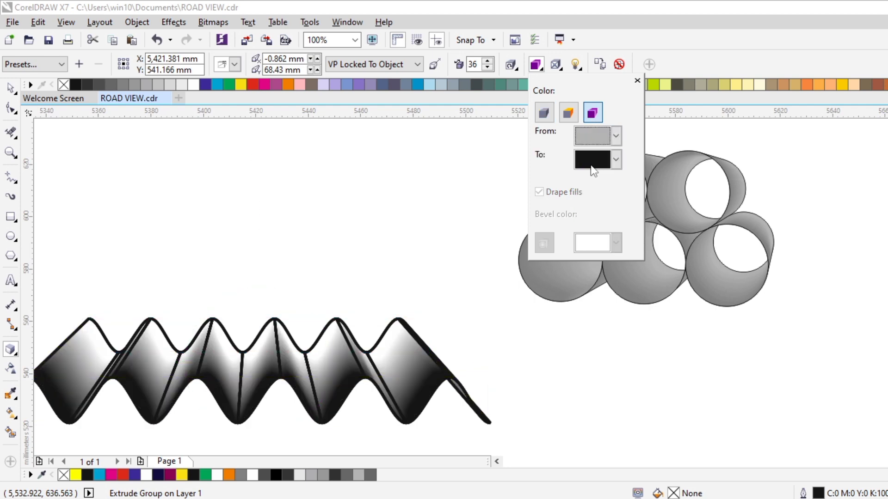
pyautogui.click(616, 160)
pyautogui.click(636, 173)
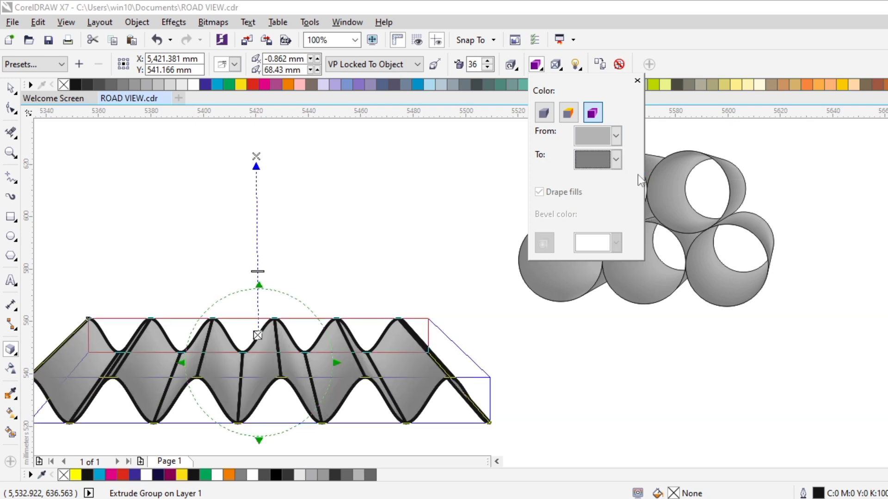
pyautogui.click(479, 167)
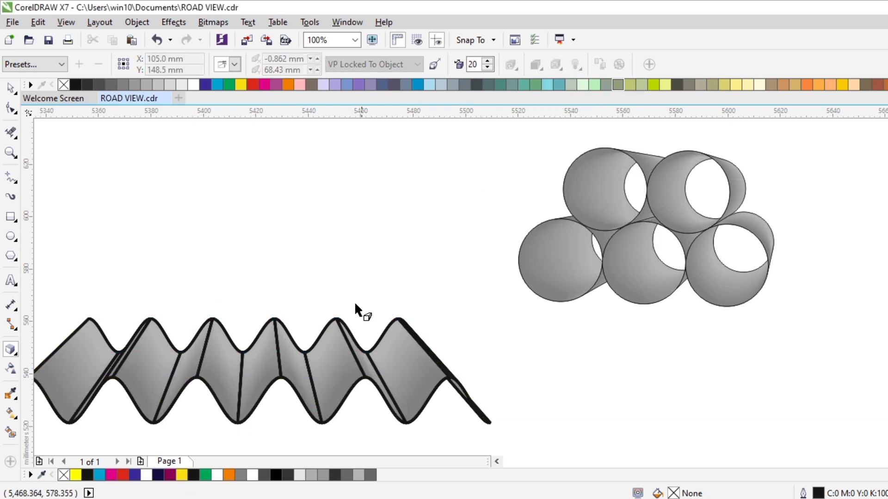
# Step: Move the extruded wave up to sit beside the pipe stack and reactivate the Extrude tool
pyautogui.press('space')
pyautogui.moveTo(276, 357); pyautogui.dragTo(290, 233)
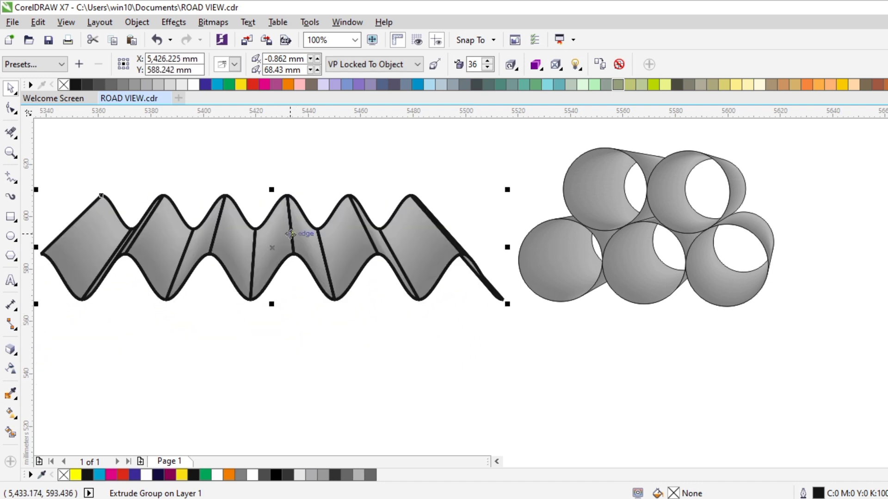
pyautogui.press('space')
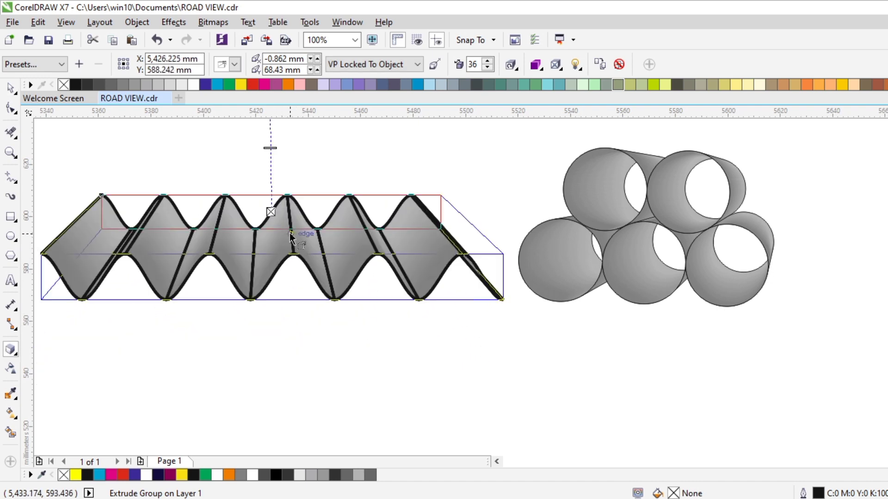
# Step: Add light 1 at the middle of the cube's front-left edge and light 2 at the middle of its front-right edge
pyautogui.click(575, 65)
pyautogui.click(587, 102)
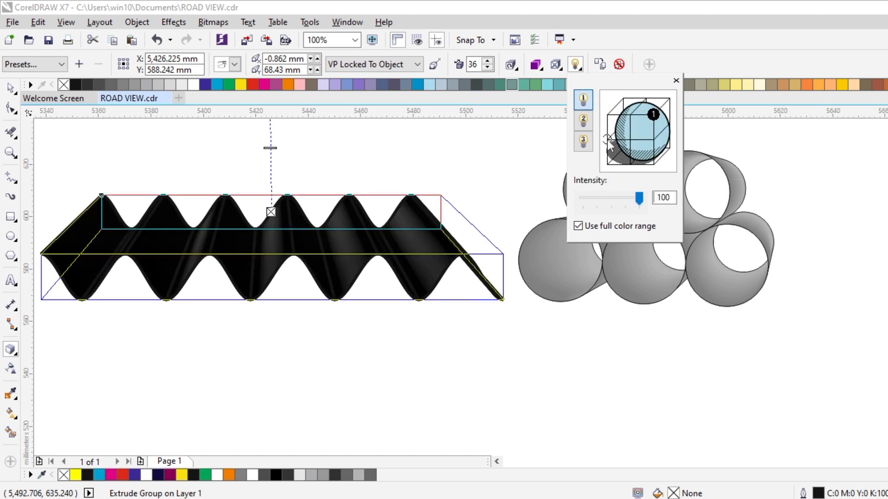
pyautogui.moveTo(607, 140); pyautogui.dragTo(608, 141)
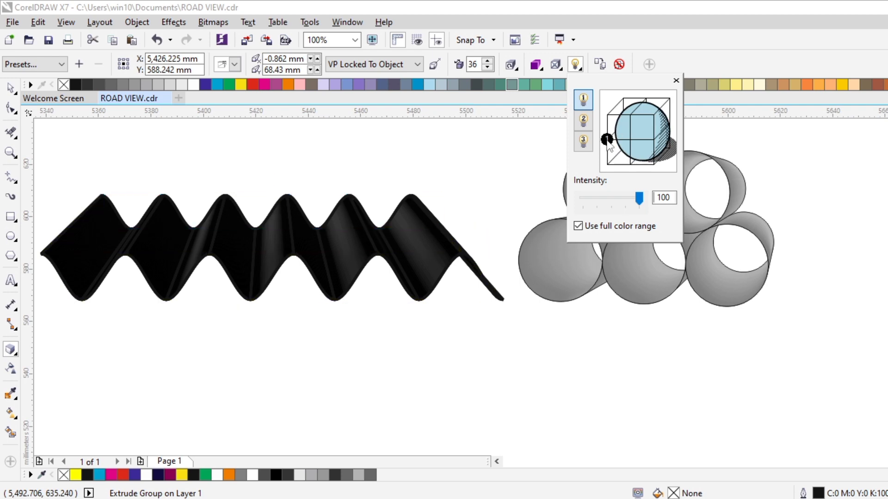
pyautogui.click(581, 121)
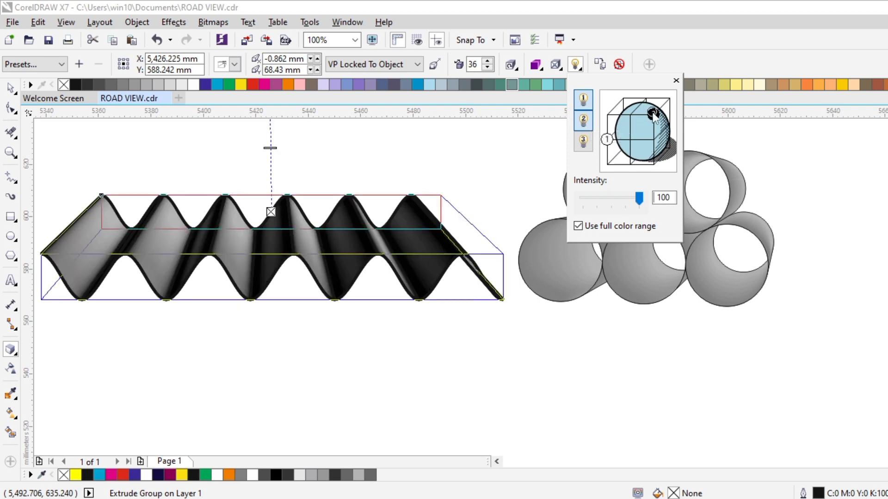
pyautogui.click(654, 138)
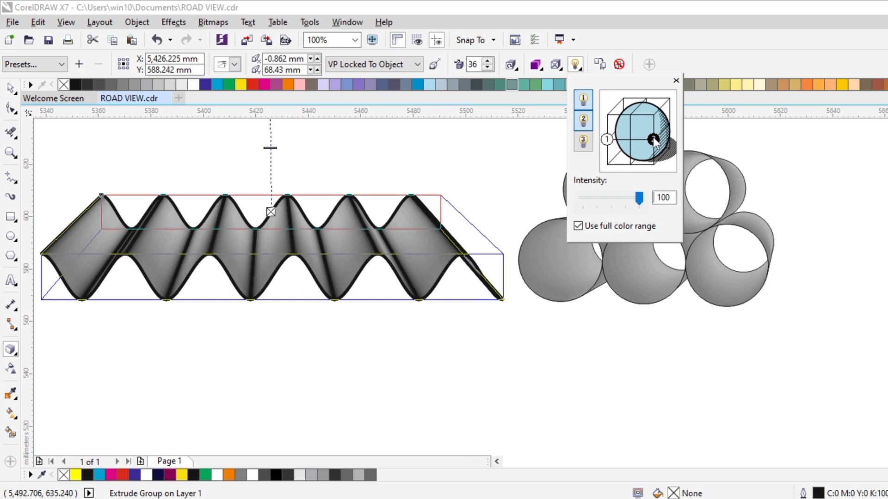
# Step: Add light 3 at the cube's lower front-right corner and move light 2 to the upper front-right corner
pyautogui.click(583, 141)
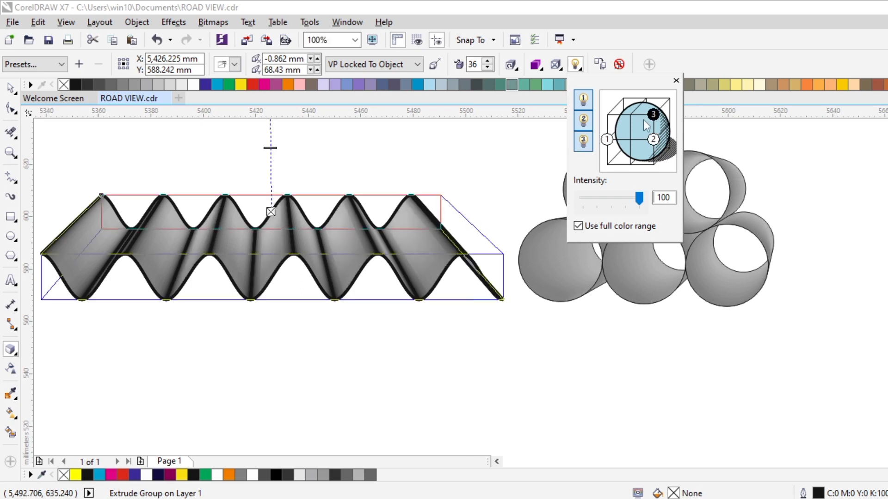
pyautogui.click(629, 116)
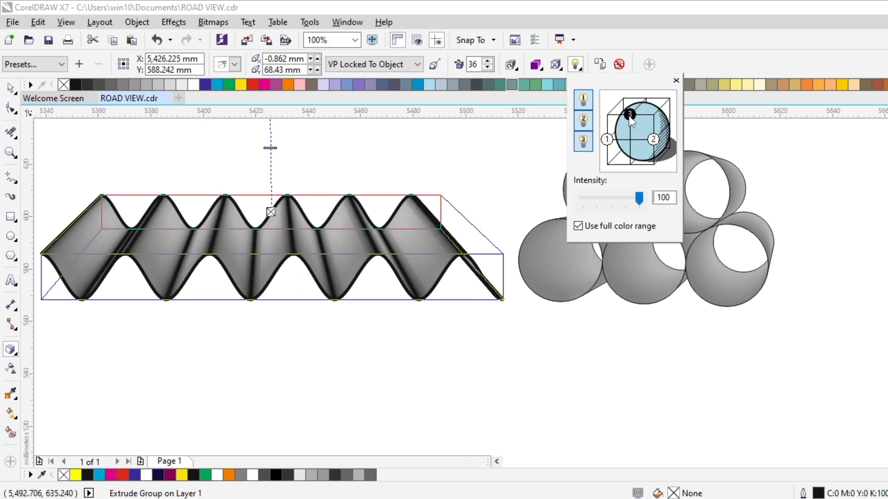
pyautogui.click(629, 161)
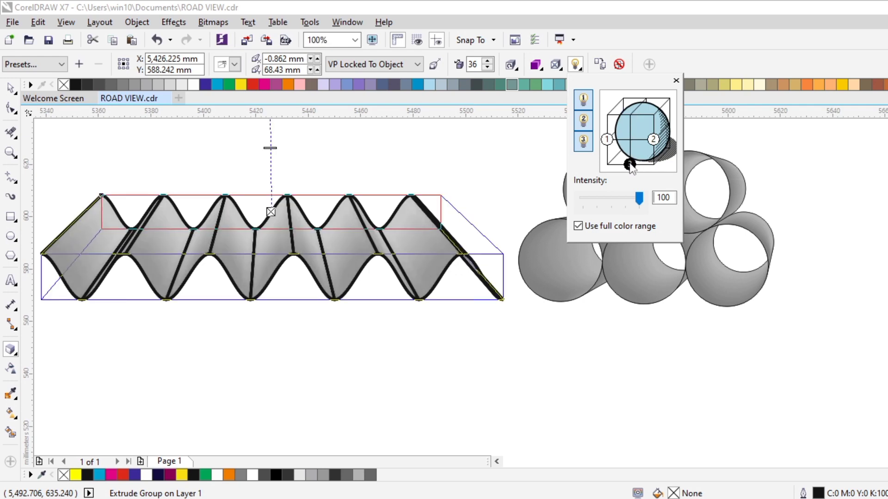
pyautogui.click(651, 164)
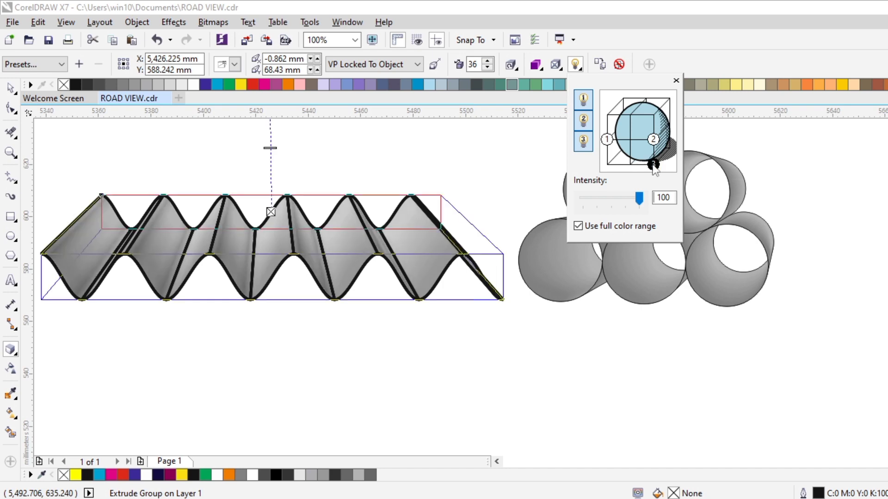
pyautogui.click(653, 138)
pyautogui.moveTo(653, 118); pyautogui.dragTo(653, 116)
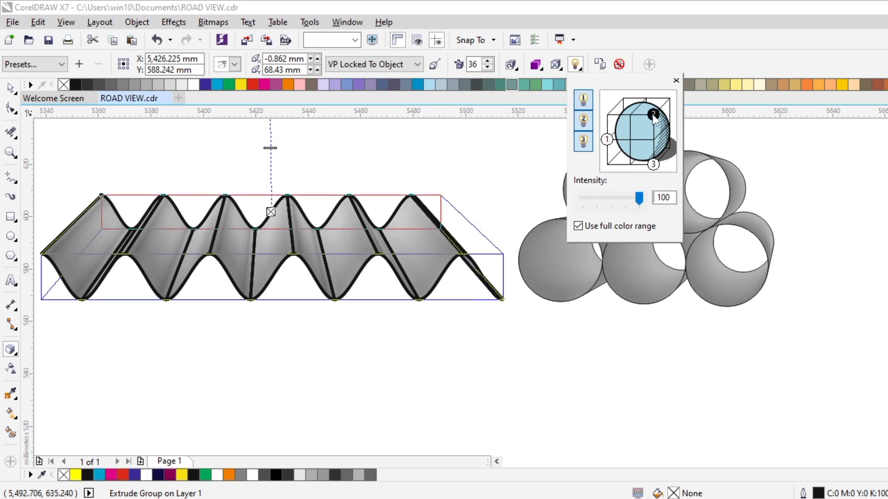
pyautogui.click(503, 316)
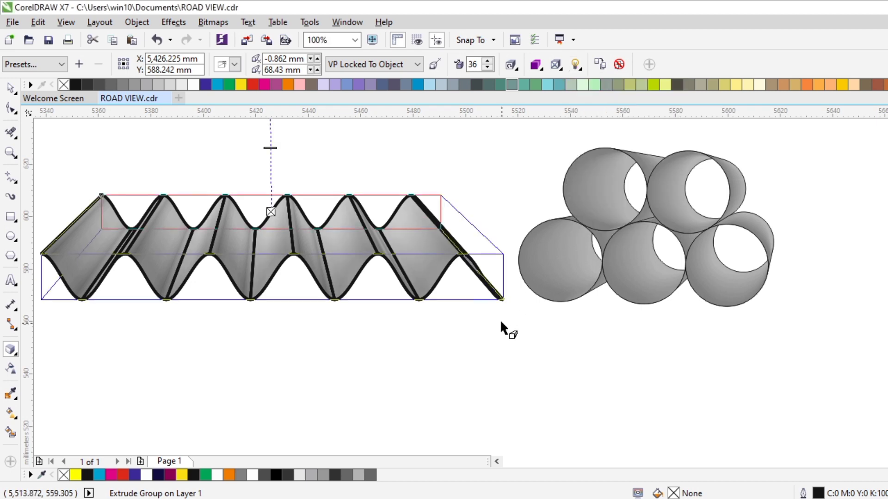
# Step: Rotate the extruded wave in 3D into an angled corrugated sheet and move it up level with the pipe stack
pyautogui.click(296, 243)
pyautogui.moveTo(297, 243); pyautogui.dragTo(317, 238)
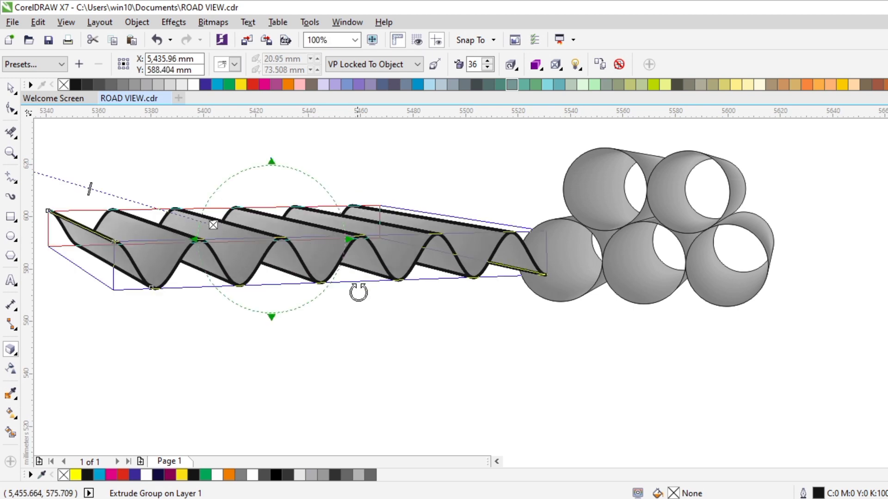
pyautogui.click(370, 343)
pyautogui.moveTo(307, 274); pyautogui.dragTo(301, 208)
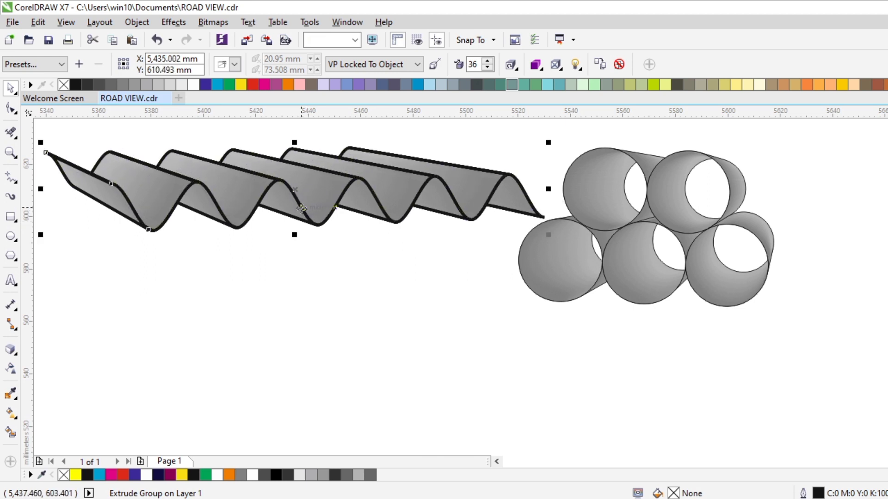
# Step: Nudge the pipe stack slightly sideways and deselect it
pyautogui.click(641, 262)
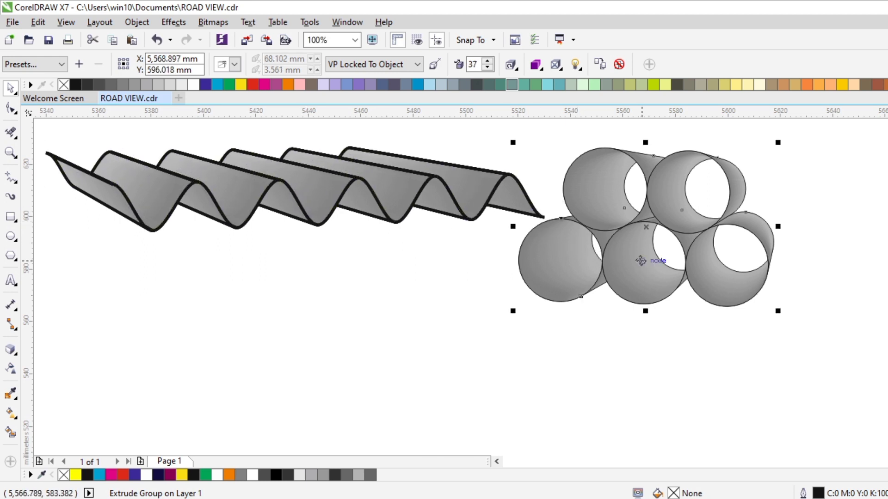
pyautogui.moveTo(640, 261); pyautogui.dragTo(638, 261)
pyautogui.click(409, 374)
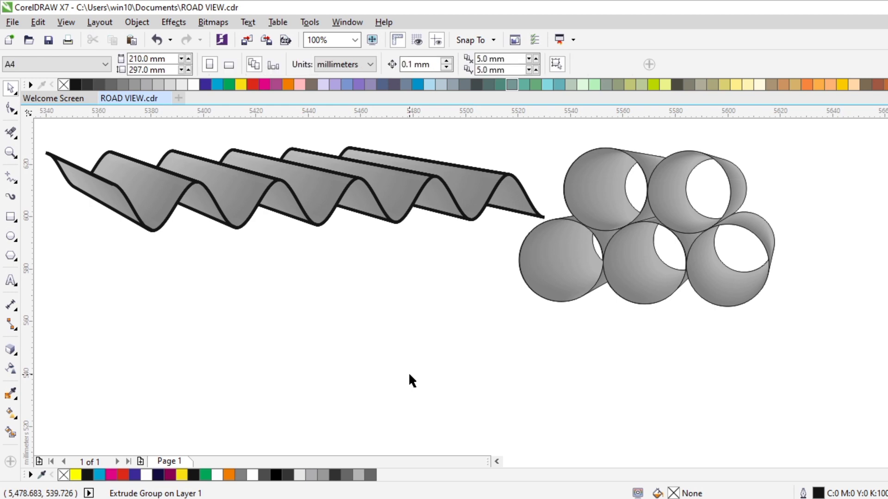
# Step: Draw a polygon about 82.55 mm high below the corrugated sheet and set it to 6 sides
pyautogui.click(11, 255)
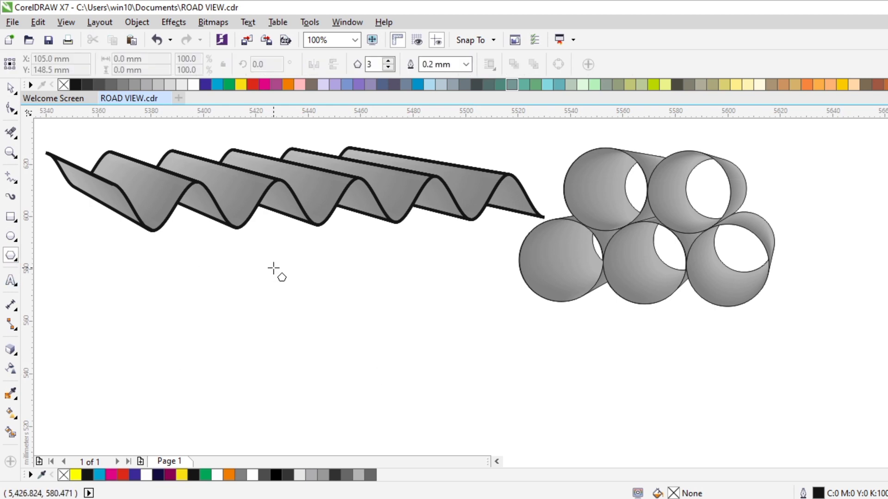
pyautogui.moveTo(272, 277); pyautogui.dragTo(474, 404)
pyautogui.click(388, 62)
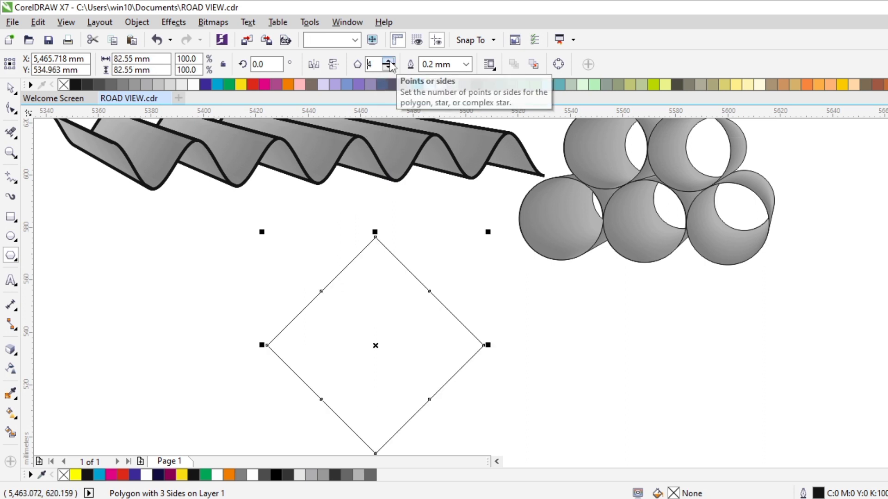
pyautogui.click(389, 62)
pyautogui.click(389, 62)
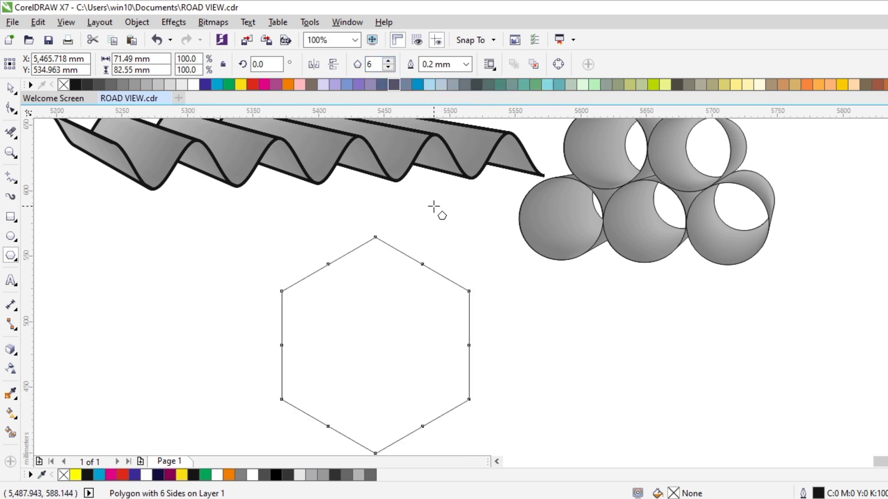
pyautogui.scroll(-1, 433, 207)
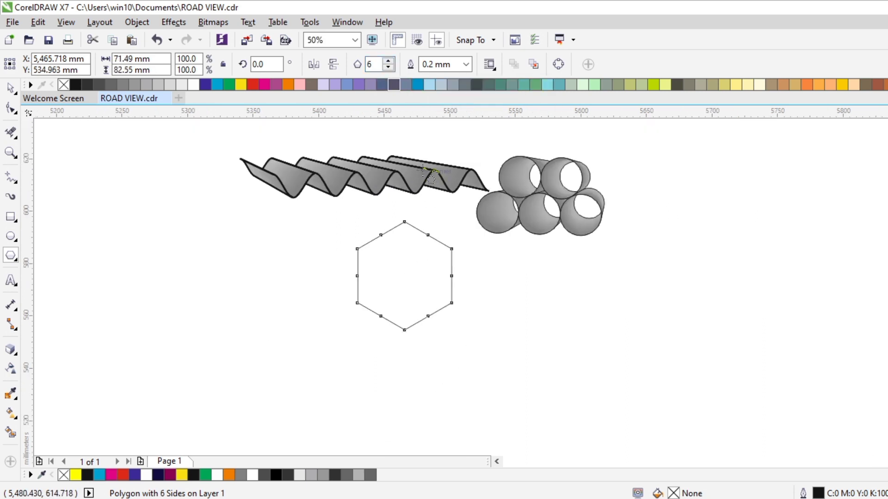
pyautogui.scroll(1, 426, 176)
pyautogui.press('space')
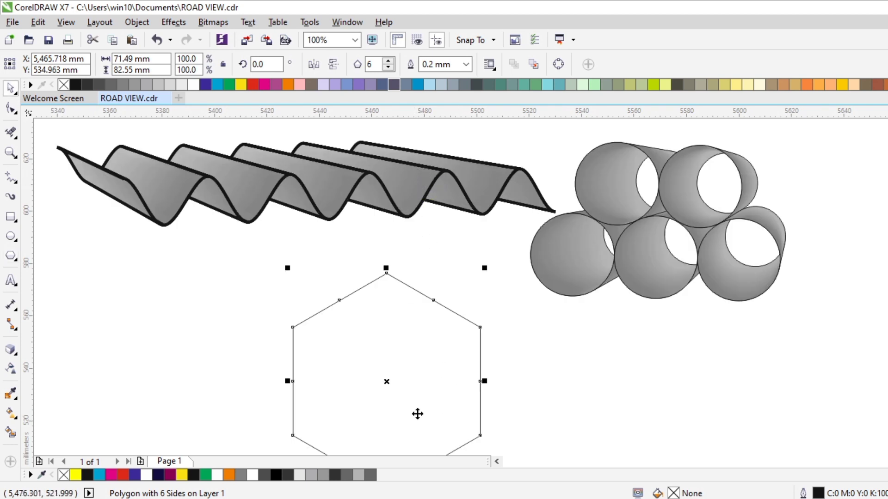
pyautogui.scroll(-1, 418, 410)
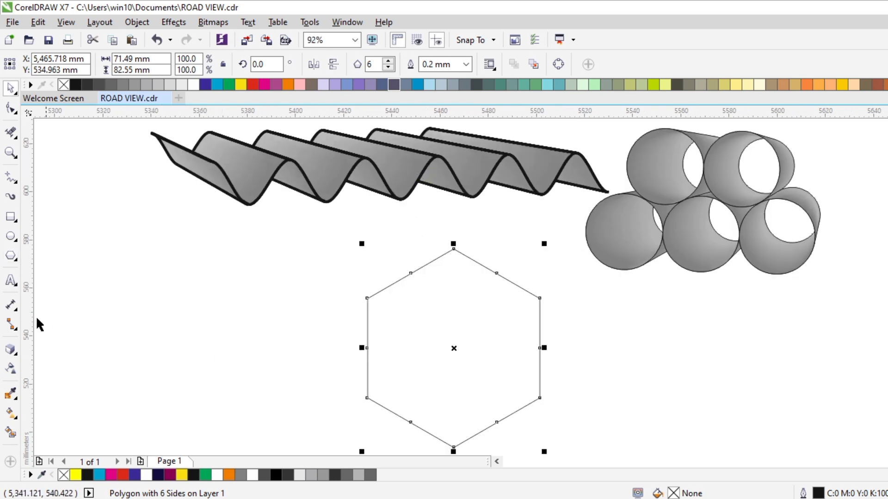
# Step: Draw a circle to the left of the hexagon and switch to the Pick tool with nothing selected
pyautogui.click(10, 236)
pyautogui.moveTo(189, 312); pyautogui.dragTo(297, 402)
pyautogui.click(14, 87)
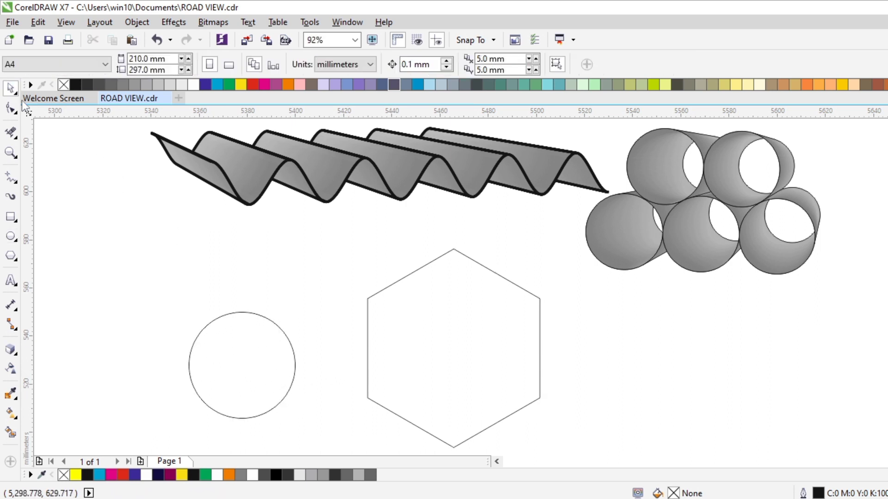
# Step: Center the circle on the hexagon and cut it out with Back Minus Front
pyautogui.click(252, 376)
pyautogui.keyDown('shift'); pyautogui.click(462, 369); pyautogui.keyUp('shift')
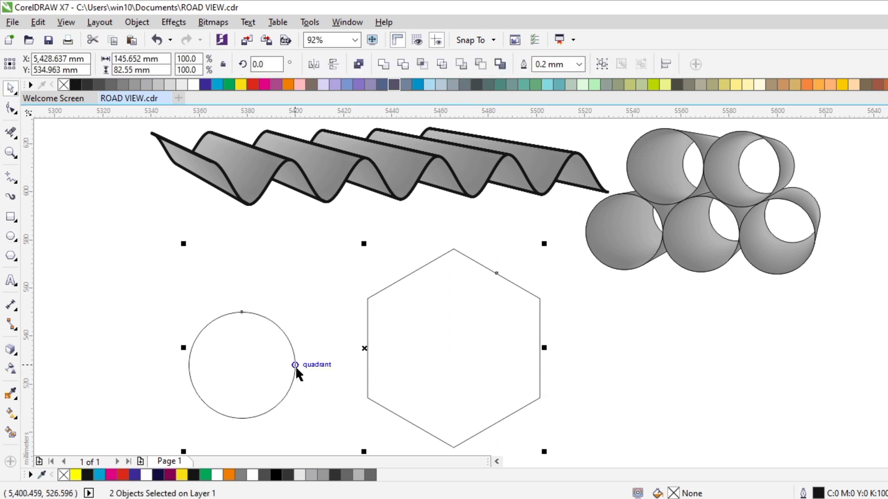
pyautogui.press('e')
pyautogui.press('c')
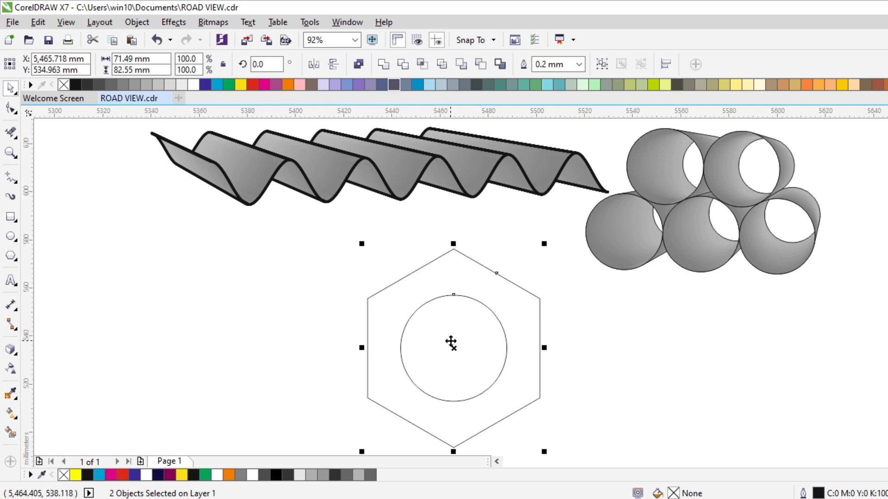
pyautogui.click(484, 67)
pyautogui.click(609, 418)
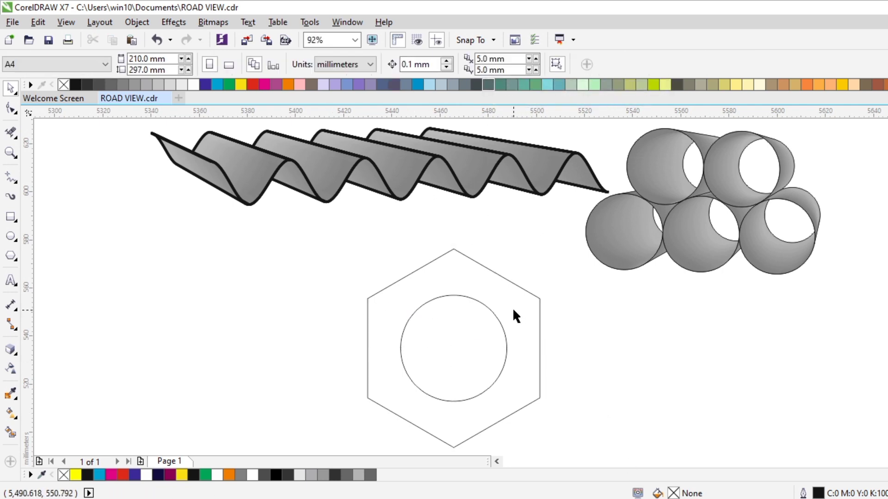
# Step: Try moving the holed hexagon aside and extruding it with color shading
pyautogui.moveTo(516, 316); pyautogui.dragTo(432, 306)
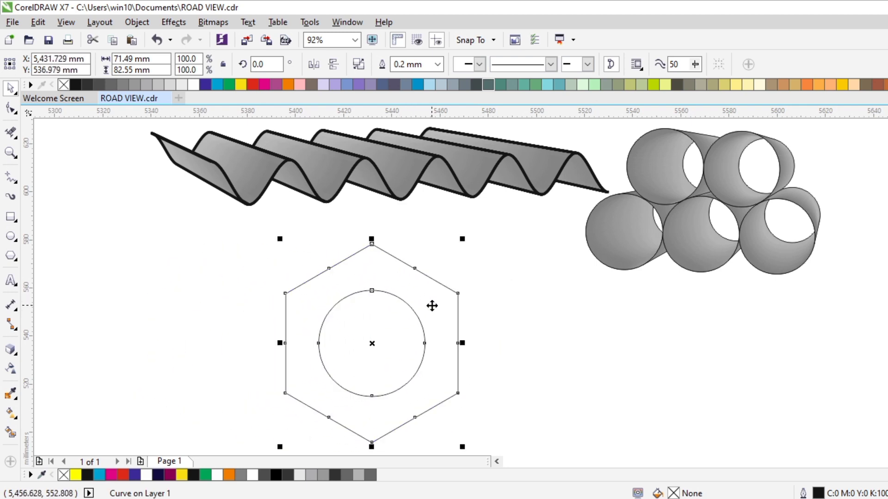
pyautogui.click(432, 306)
pyautogui.click(11, 349)
pyautogui.moveTo(311, 333); pyautogui.dragTo(587, 336)
pyautogui.click(535, 66)
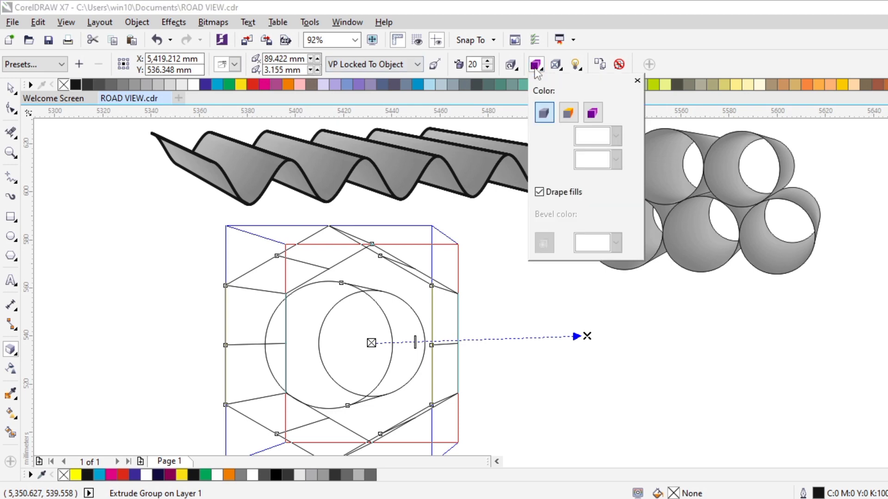
pyautogui.click(592, 112)
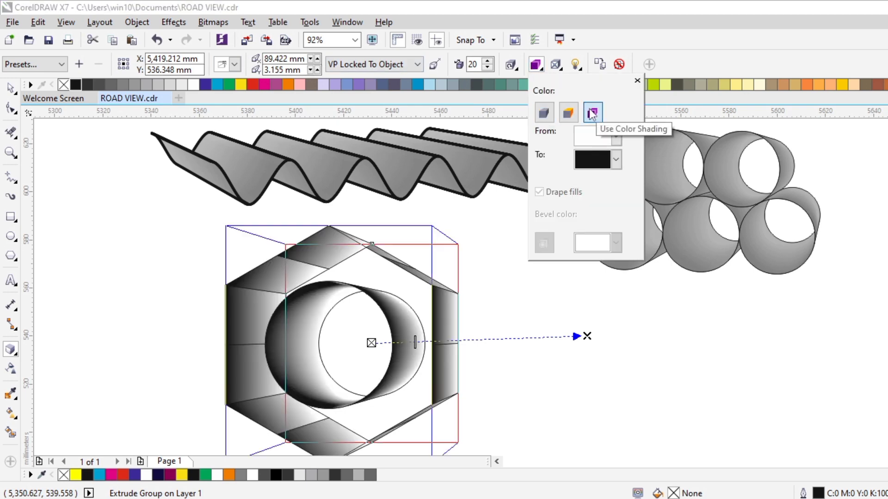
pyautogui.click(637, 81)
# Step: Undo the extrusion, its color shading and the holed hexagon's moves, and switch back to the Pick tool
pyautogui.click(321, 318)
pyautogui.hotkey('ctrl', 'z')
pyautogui.hotkey('ctrl', 'z')
pyautogui.hotkey('ctrl', 'z')
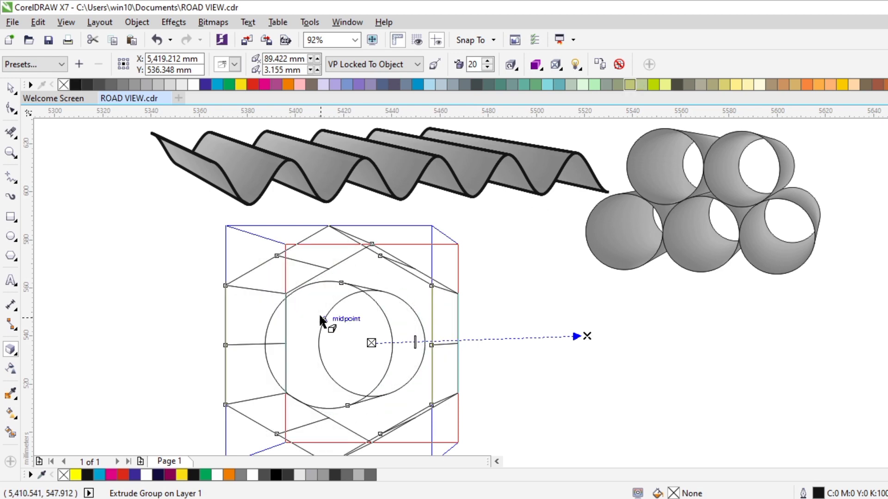
pyautogui.hotkey('ctrl', 'z')
pyautogui.hotkey('ctrl', 'z')
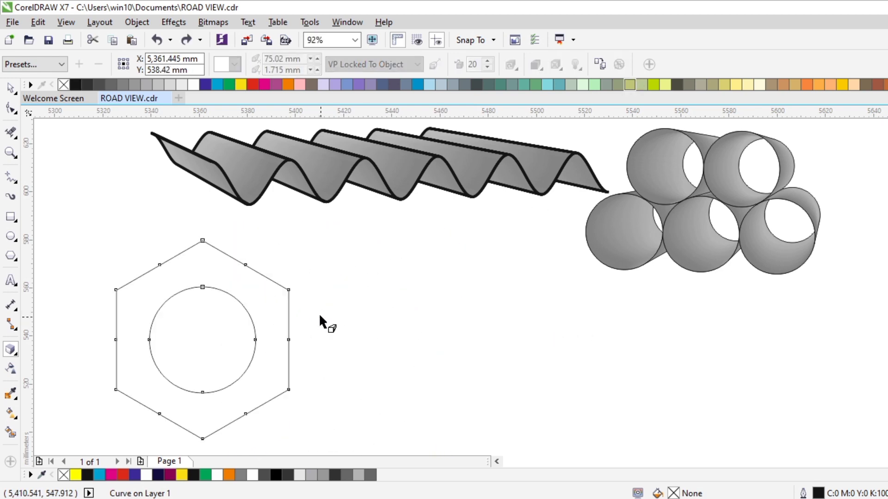
pyautogui.press('space')
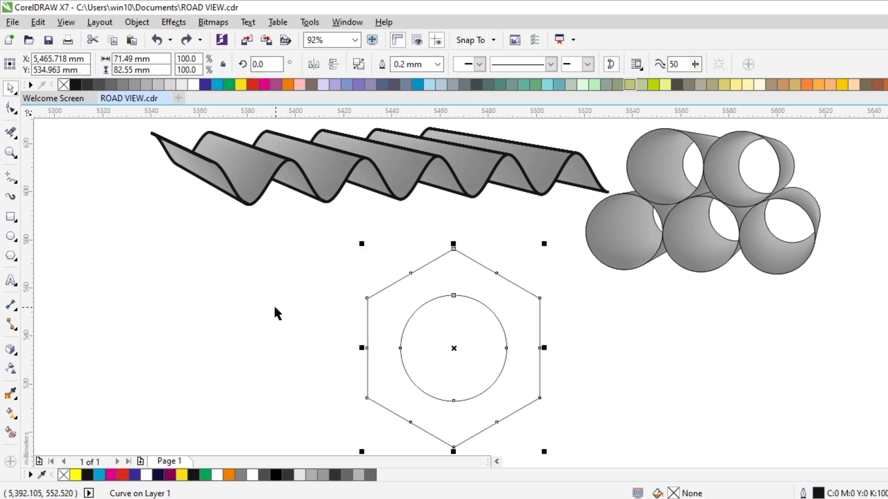
# Step: Try several swatches on the holed hexagon and settle on a dark olive-grey fill (C0 M0 Y20 K80)
pyautogui.click(274, 306)
pyautogui.click(464, 286)
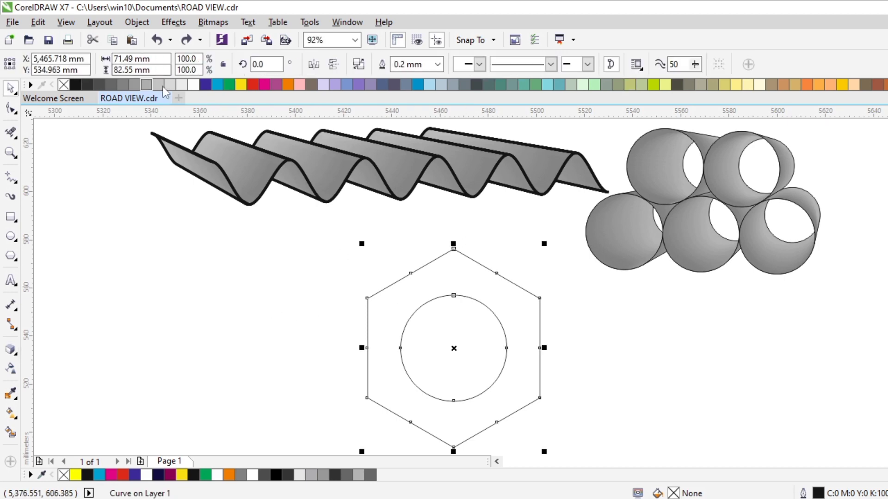
pyautogui.click(111, 85)
pyautogui.click(148, 85)
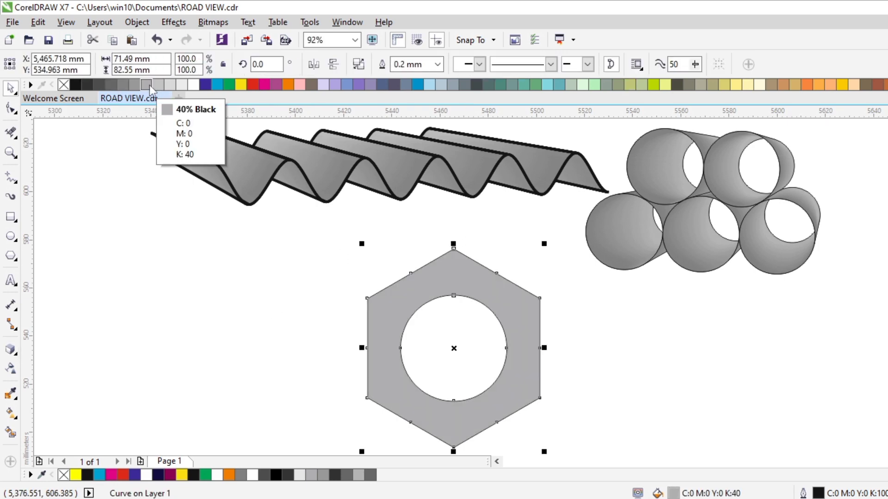
pyautogui.click(702, 85)
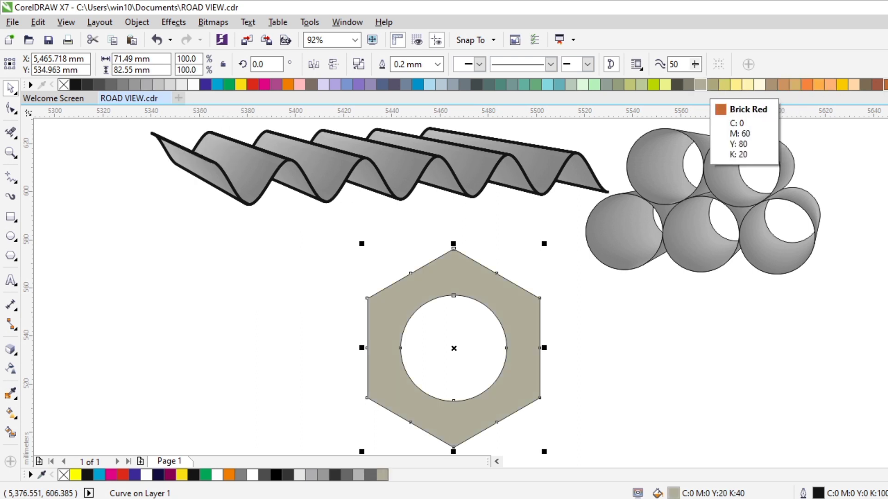
pyautogui.click(877, 85)
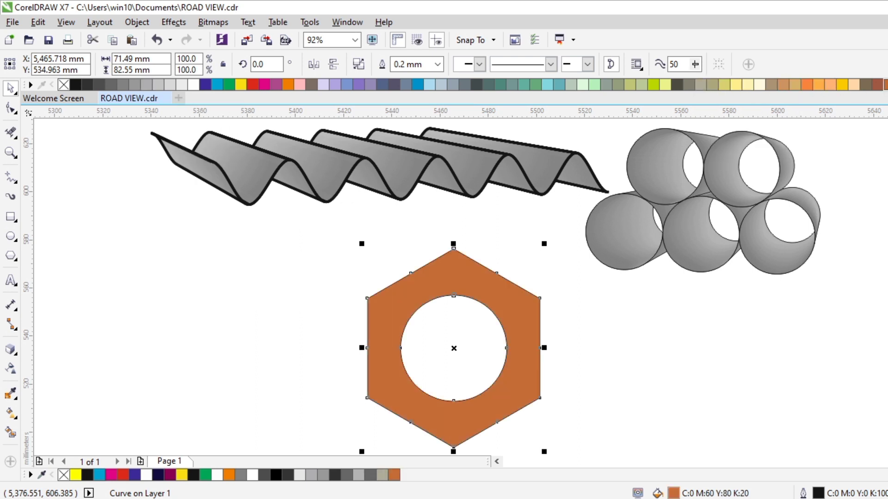
pyautogui.click(688, 85)
pyautogui.click(497, 332)
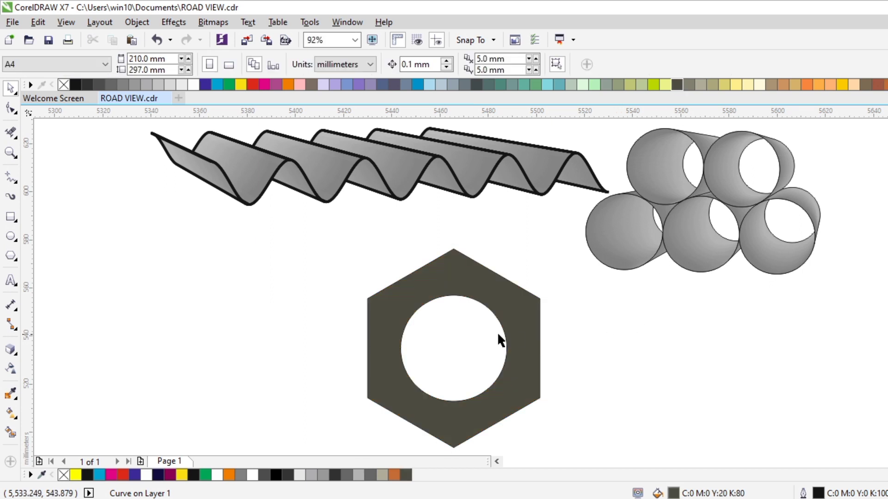
# Step: Extrude the filled hexagon sideways with the Extrude tool, try a greater depth and undo the depth change
pyautogui.click(407, 309)
pyautogui.click(10, 349)
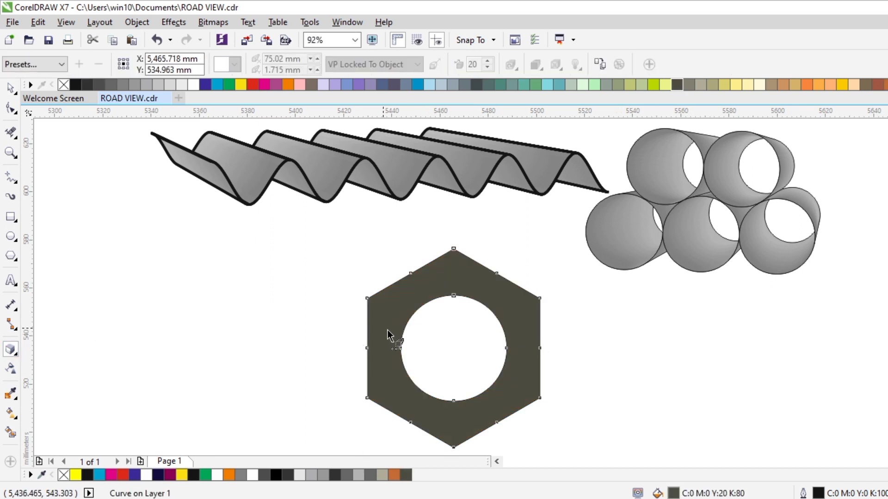
pyautogui.moveTo(387, 329); pyautogui.dragTo(669, 347)
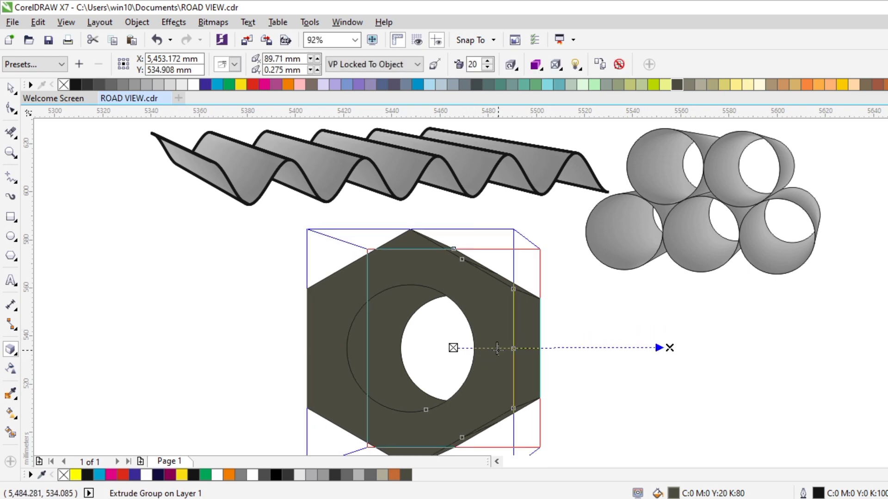
pyautogui.moveTo(497, 348); pyautogui.dragTo(547, 348)
pyautogui.hotkey('ctrl', 'z')
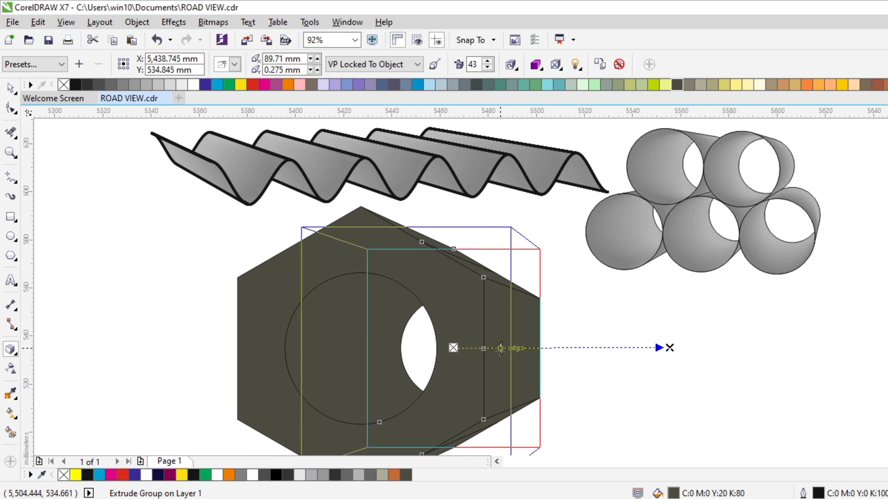
# Step: Switch the extrusion to a parallel type and shorten it to a horizontal offset of about 13 mm
pyautogui.click(235, 66)
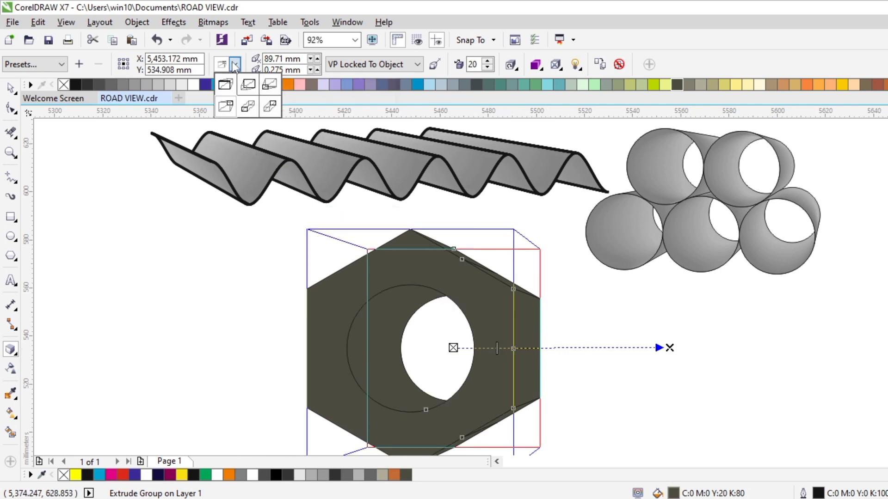
pyautogui.click(273, 107)
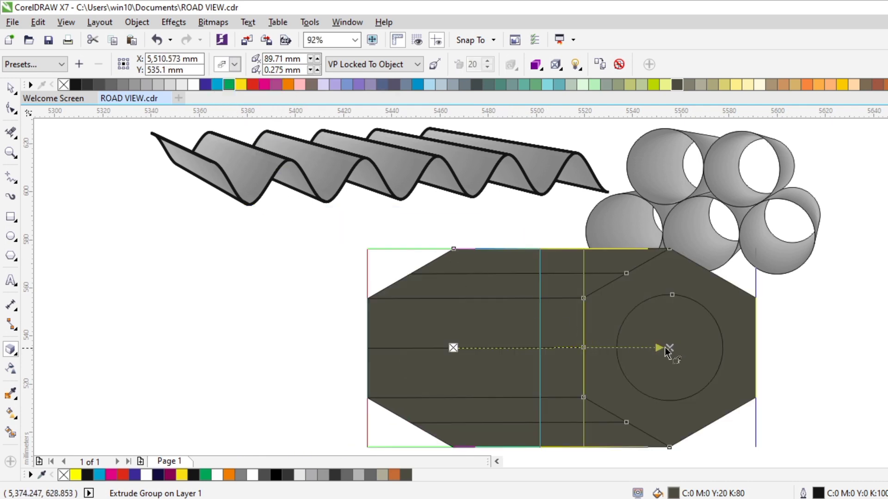
pyautogui.moveTo(670, 347); pyautogui.dragTo(485, 347)
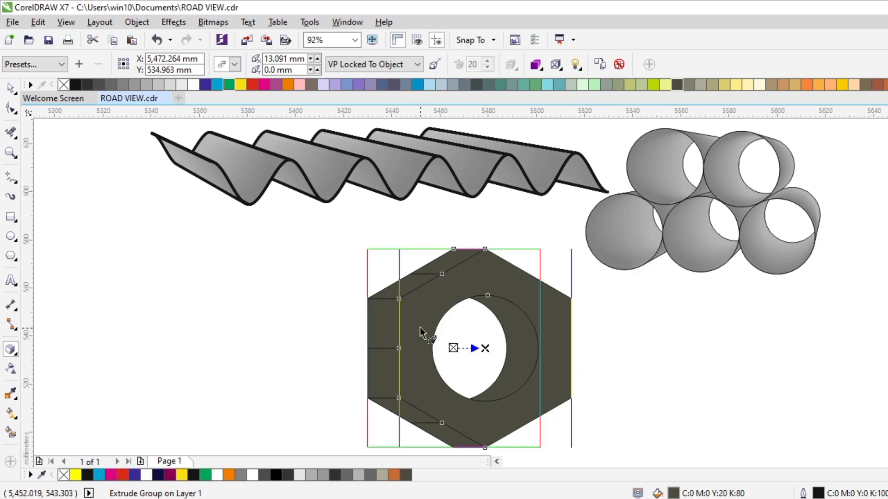
# Step: Move the extruded nut sideways and slightly up beneath the corrugated sheet
pyautogui.press('space')
pyautogui.moveTo(415, 326); pyautogui.dragTo(317, 310)
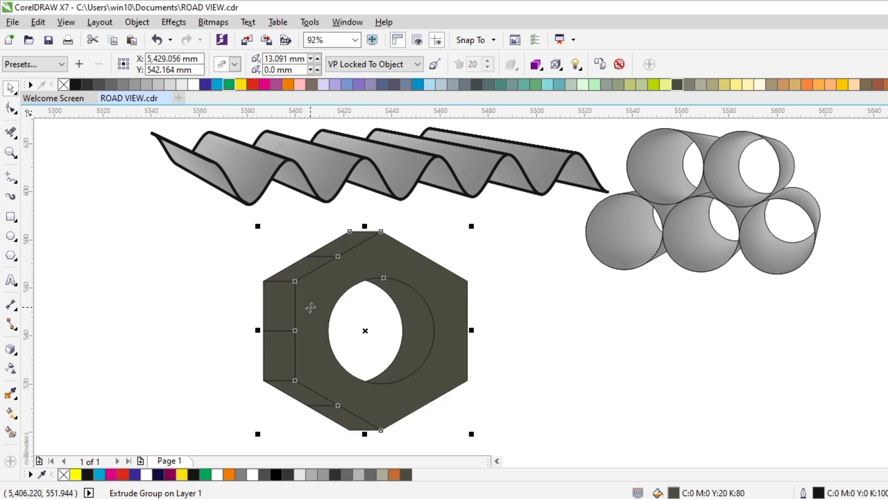
pyautogui.moveTo(310, 307); pyautogui.dragTo(298, 310)
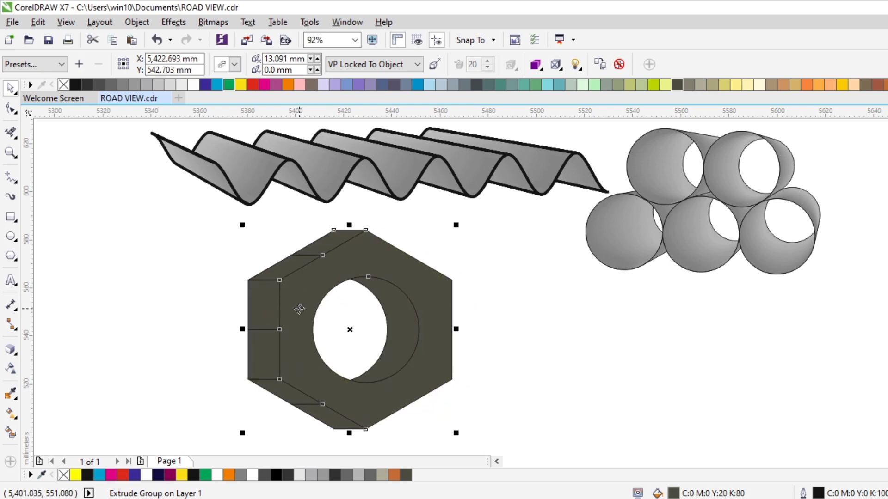
# Step: Break the nut's extrude group apart and ungroup it into separate faces
pyautogui.rightClick(416, 286)
pyautogui.click(479, 312)
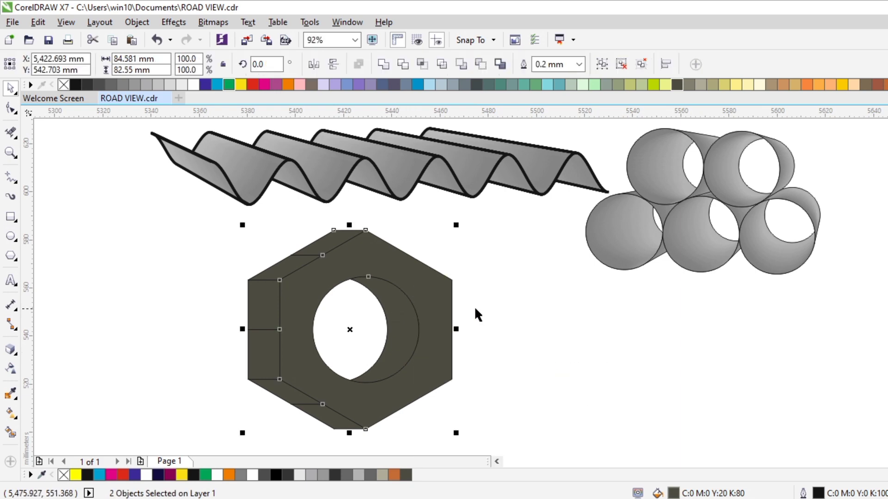
pyautogui.rightClick(415, 287)
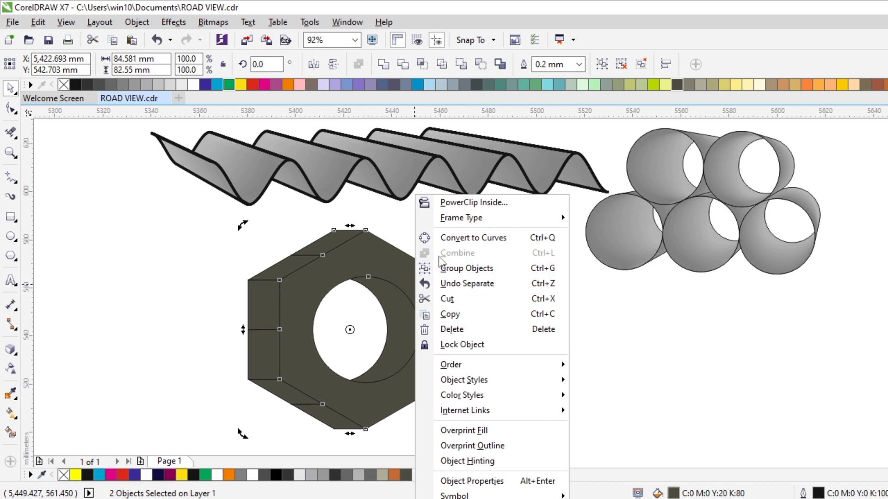
pyautogui.click(348, 268)
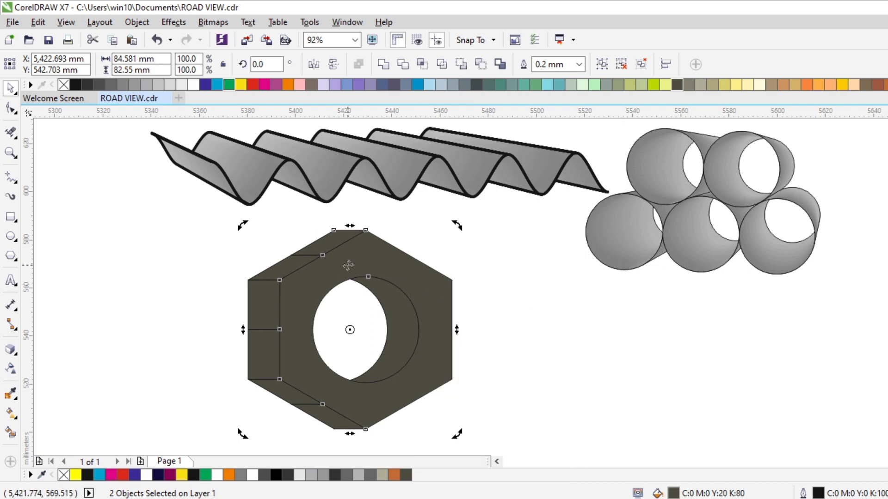
pyautogui.hotkey('ctrl', 'u')
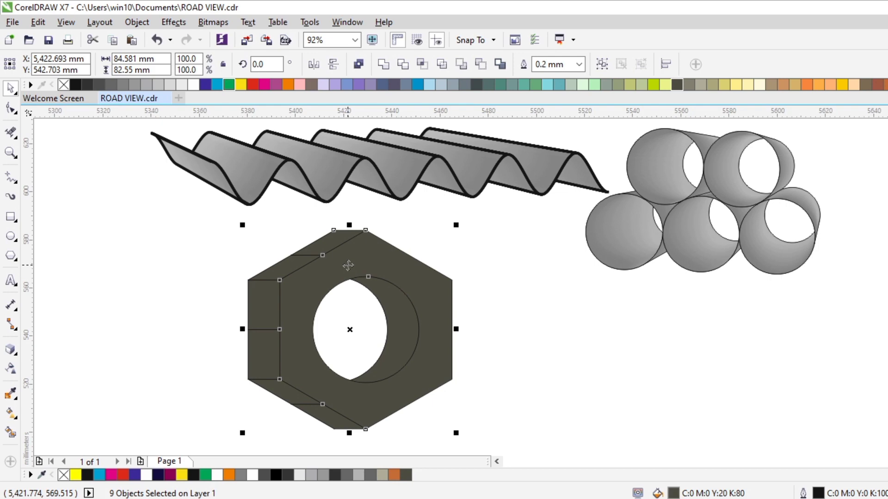
# Step: Weld the two halves of the nut's left side face together, and likewise those of its upper-left side face
pyautogui.click(575, 381)
pyautogui.click(259, 305)
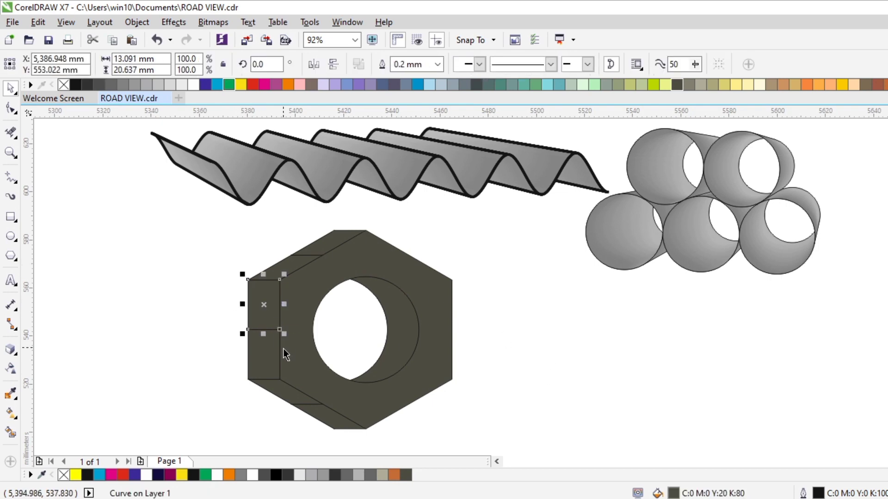
pyautogui.keyDown('shift'); pyautogui.click(265, 374); pyautogui.keyUp('shift')
pyautogui.click(384, 63)
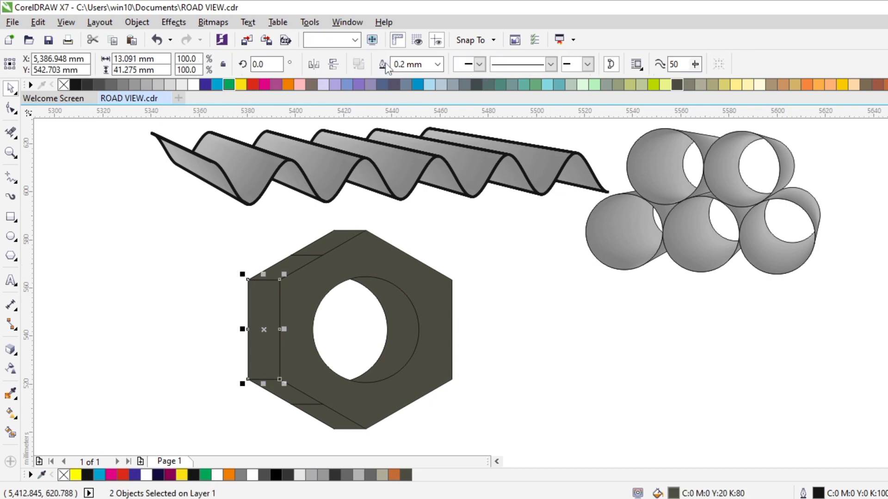
pyautogui.click(297, 262)
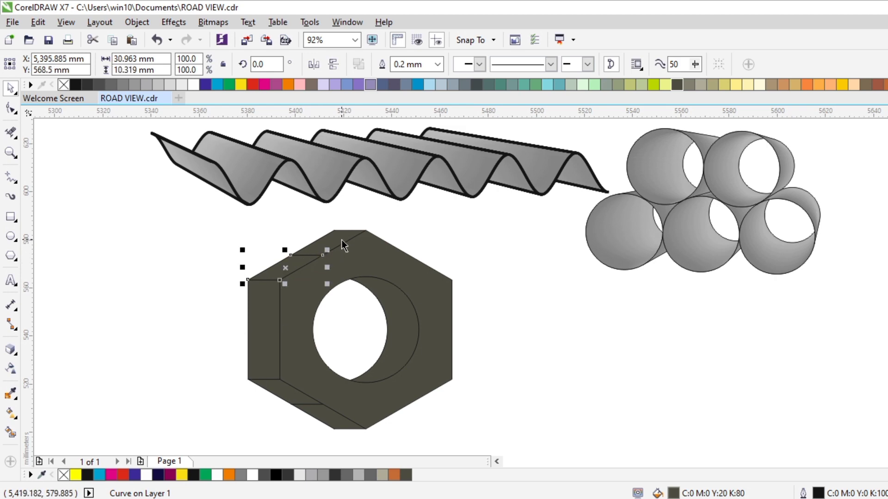
pyautogui.keyDown('shift'); pyautogui.click(341, 239); pyautogui.keyUp('shift')
pyautogui.click(383, 64)
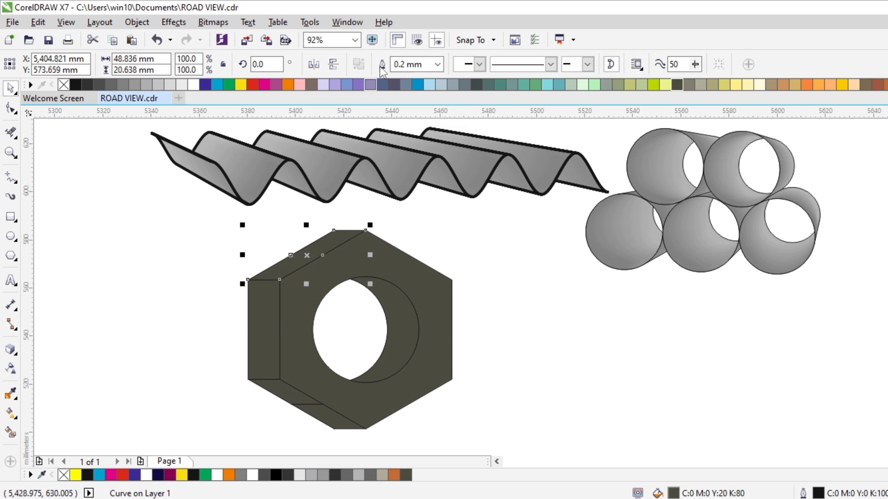
# Step: Weld the two pieces of the nut's lower-left side face into one and deselect it
pyautogui.click(290, 393)
pyautogui.keyDown('shift'); pyautogui.click(338, 415); pyautogui.keyUp('shift')
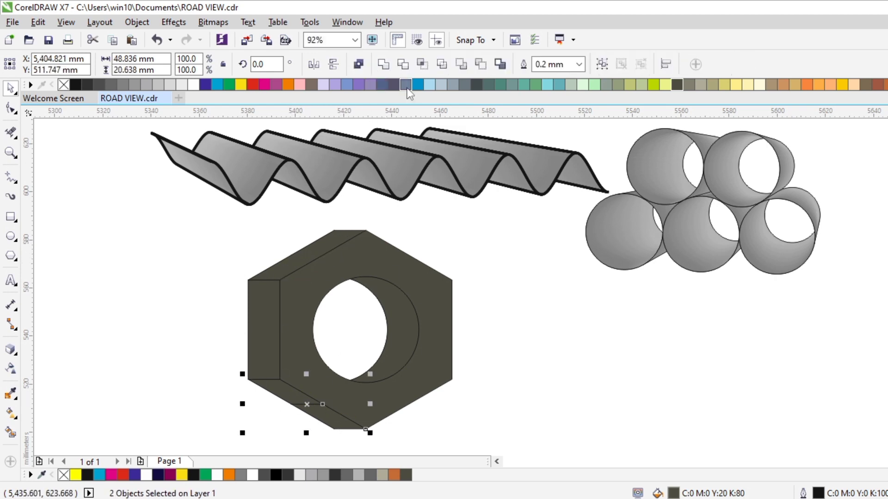
pyautogui.click(388, 69)
pyautogui.click(487, 329)
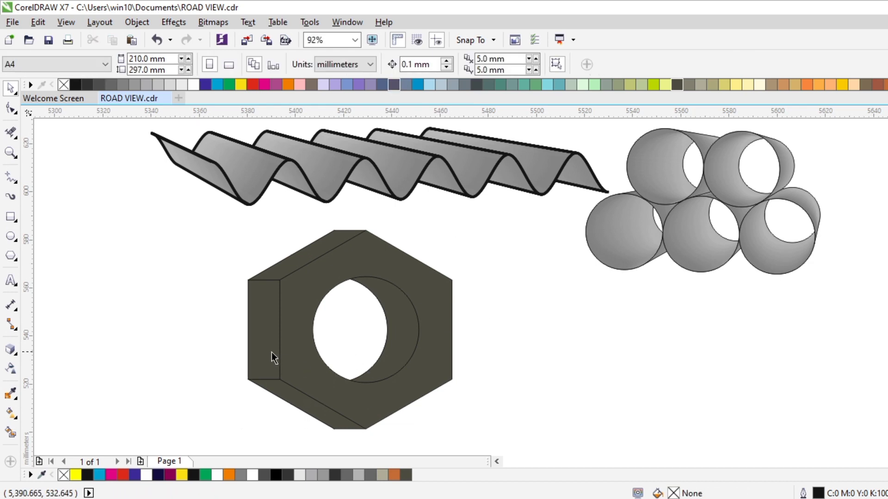
# Step: Fill the nut's upper-left side face with 40% black, its left side face with 60% black and its lower-left side face with 70% black
pyautogui.click(305, 263)
pyautogui.click(148, 87)
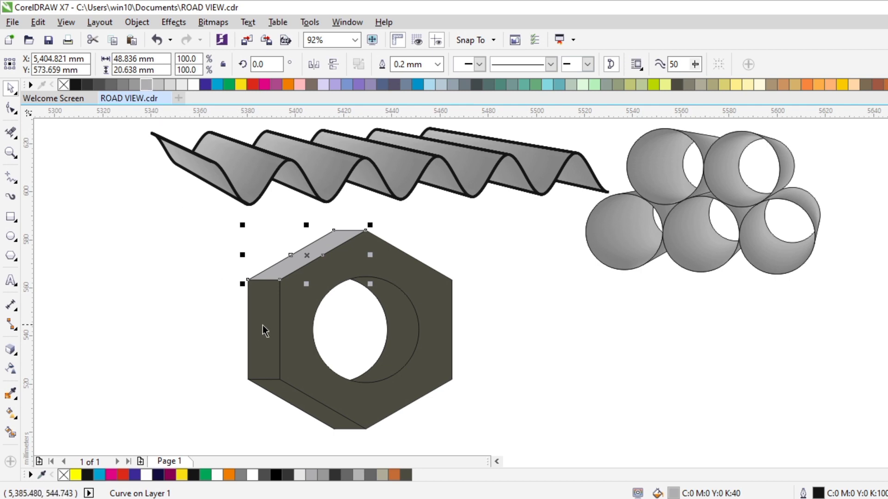
pyautogui.click(262, 326)
pyautogui.click(131, 85)
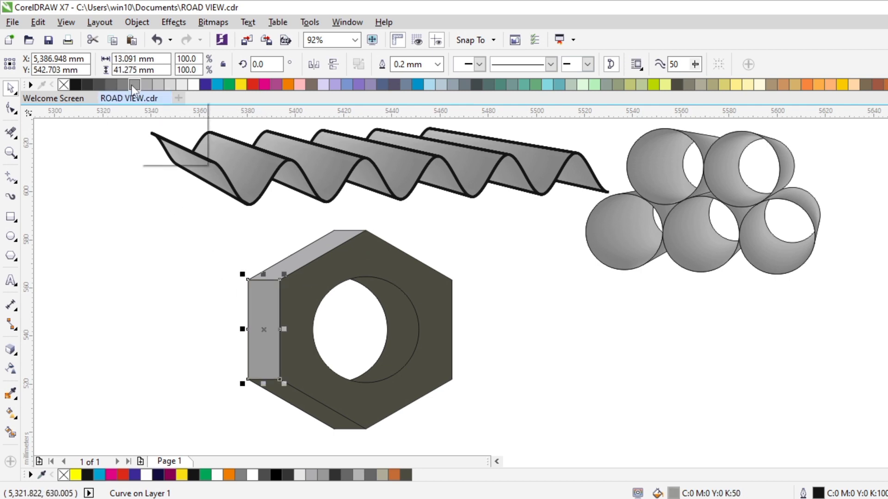
pyautogui.click(305, 402)
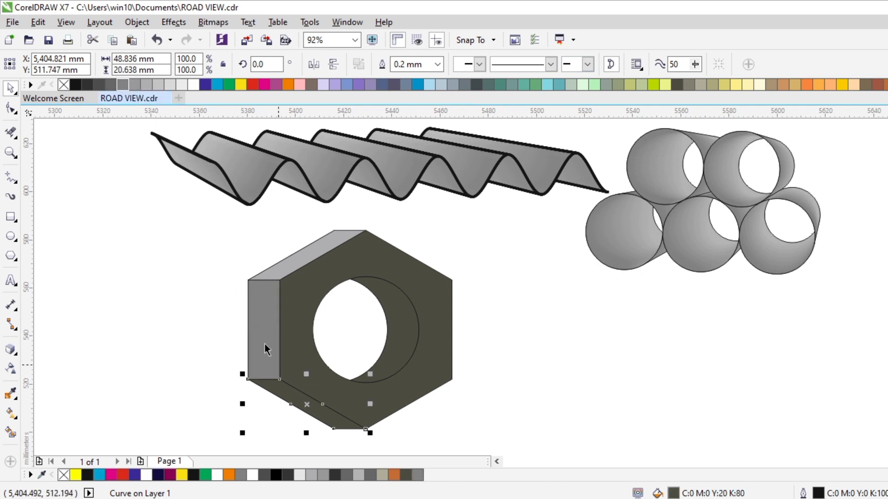
pyautogui.click(110, 86)
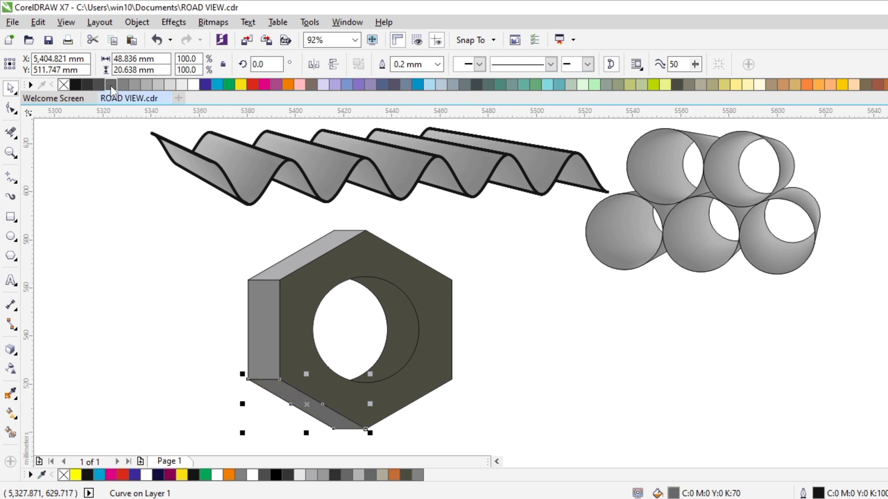
pyautogui.click(147, 252)
# Step: Fill the nut's front face with 60% black and the inner wall of its hole with solid black
pyautogui.click(335, 275)
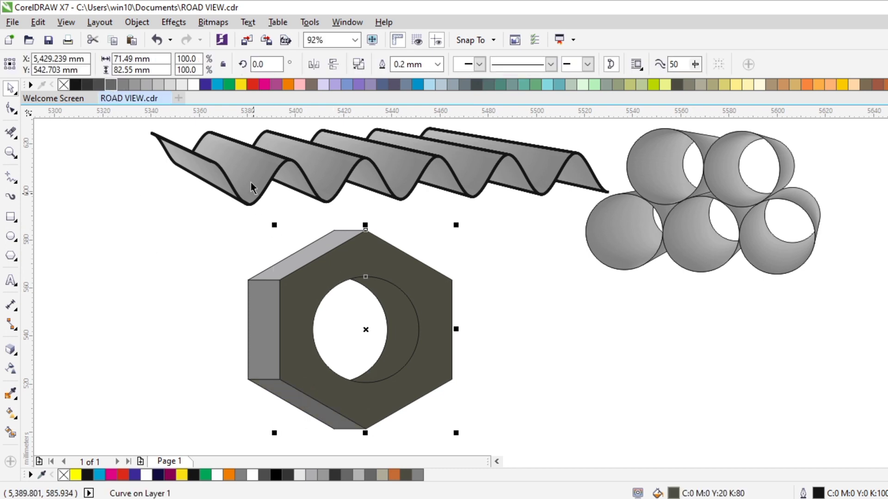
pyautogui.click(127, 85)
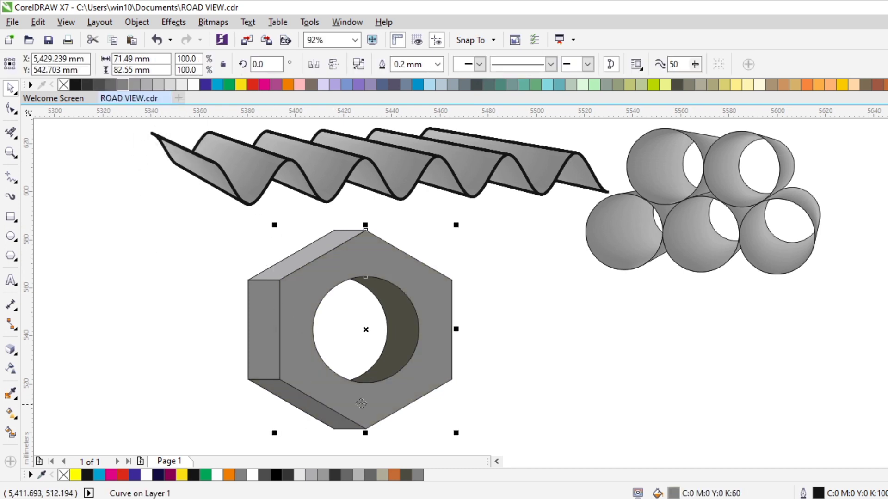
pyautogui.click(405, 327)
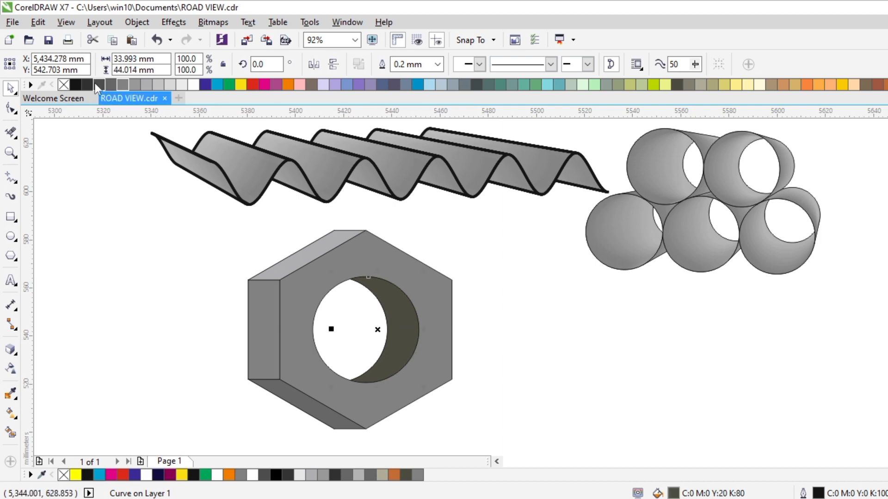
pyautogui.click(76, 84)
pyautogui.click(160, 379)
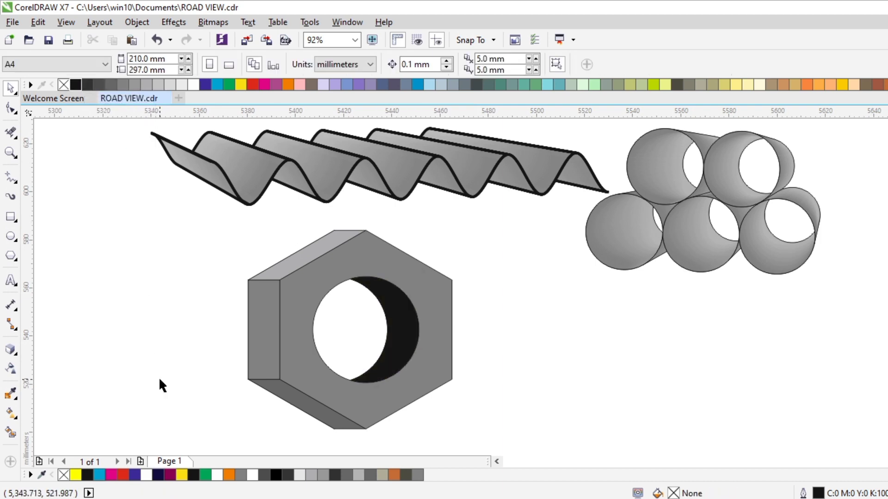
# Step: Remove the outlines from all six pieces of the nut and deselect them
pyautogui.click(285, 340)
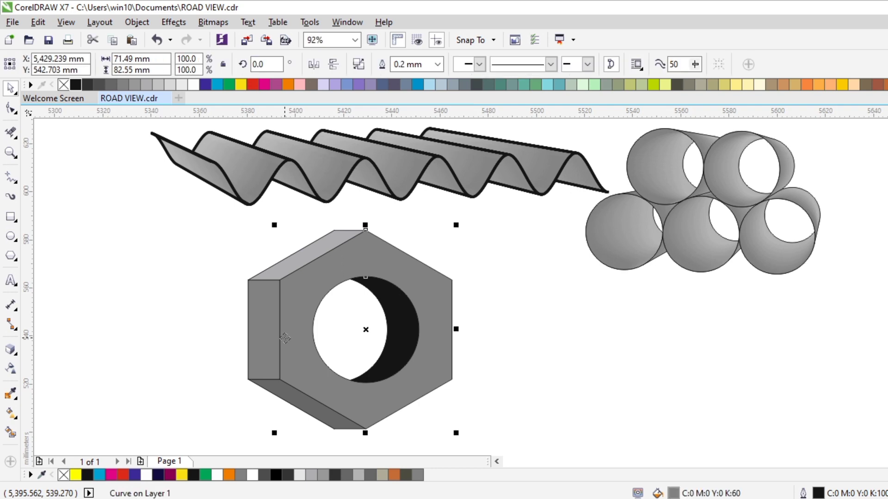
pyautogui.moveTo(202, 238); pyautogui.dragTo(490, 441)
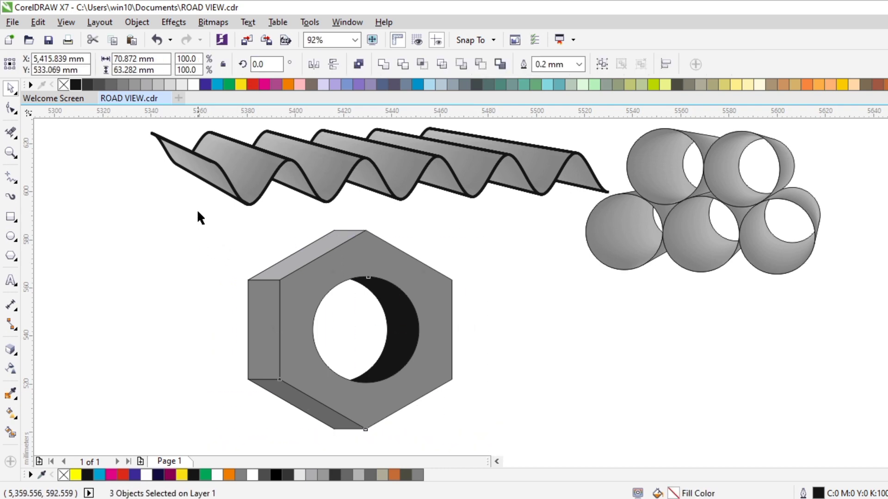
pyautogui.moveTo(198, 212); pyautogui.dragTo(513, 447)
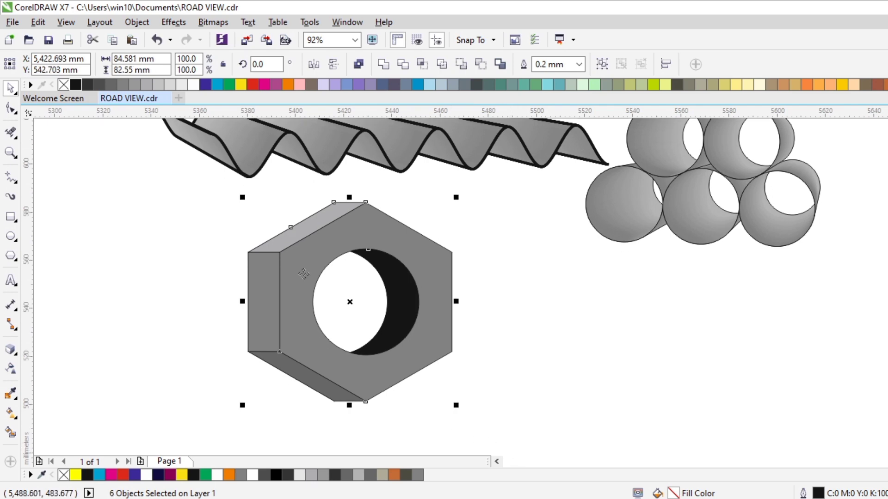
pyautogui.rightClick(67, 86)
pyautogui.click(141, 306)
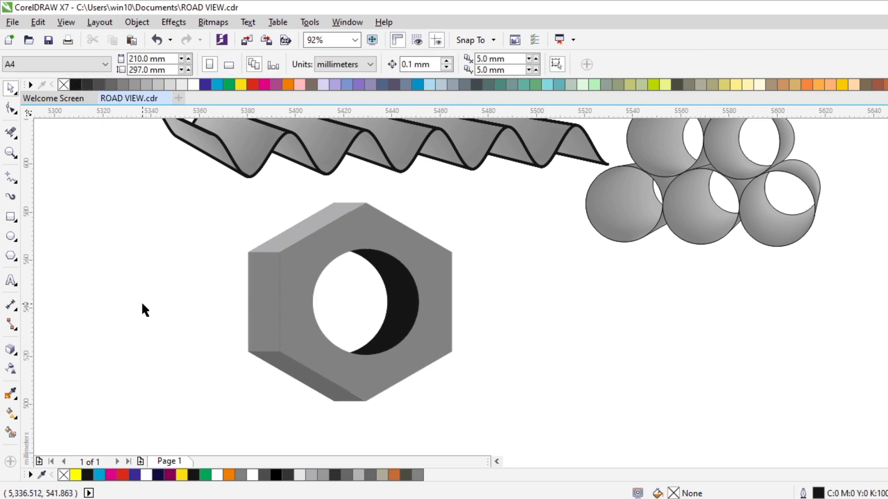
pyautogui.click(276, 315)
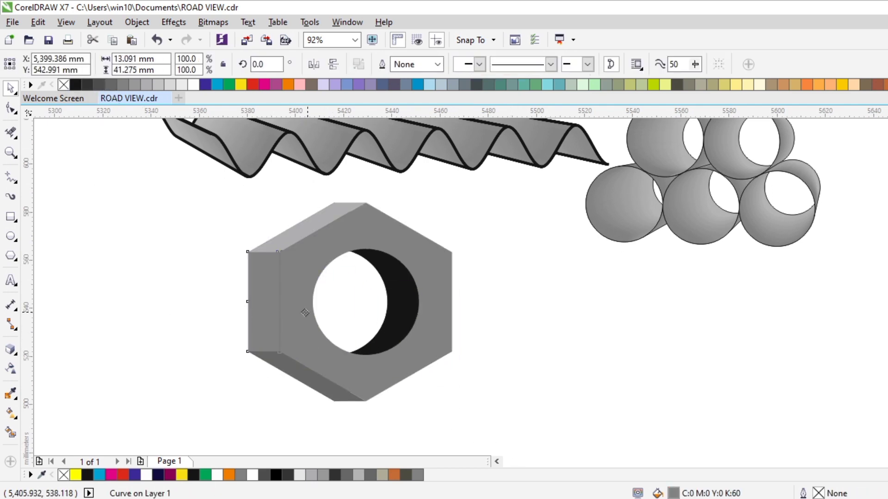
pyautogui.hotkey('ctrl', 'z')
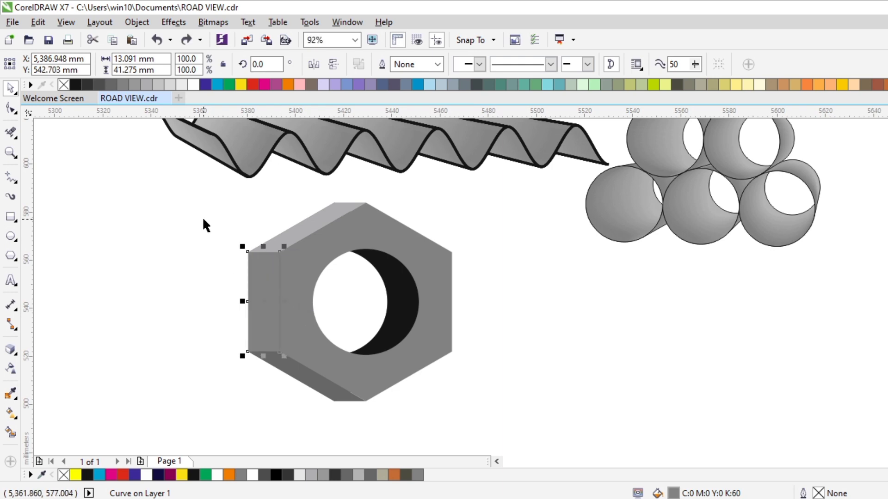
pyautogui.moveTo(201, 212); pyautogui.dragTo(199, 296)
# Step: Group all the nut's pieces, shift the group slightly up and to the right, and deselect it
pyautogui.moveTo(200, 176); pyautogui.dragTo(527, 432)
pyautogui.hotkey('ctrl', 'g')
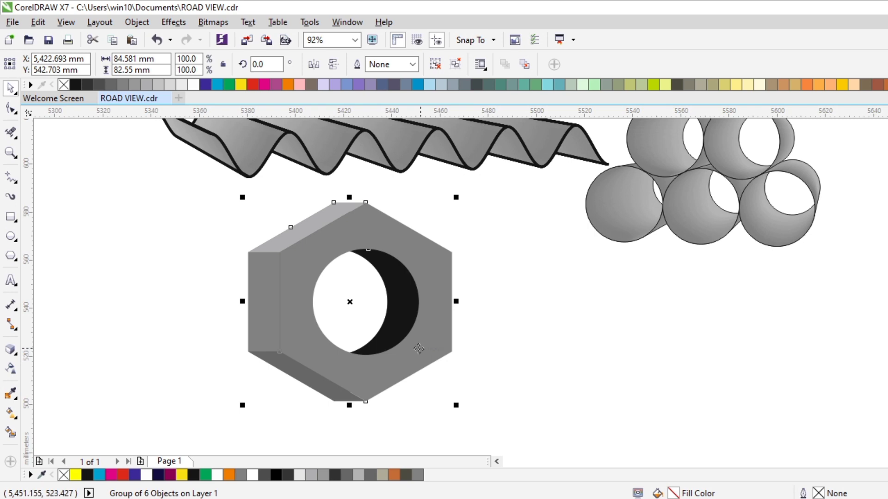
pyautogui.scroll(1, 419, 349)
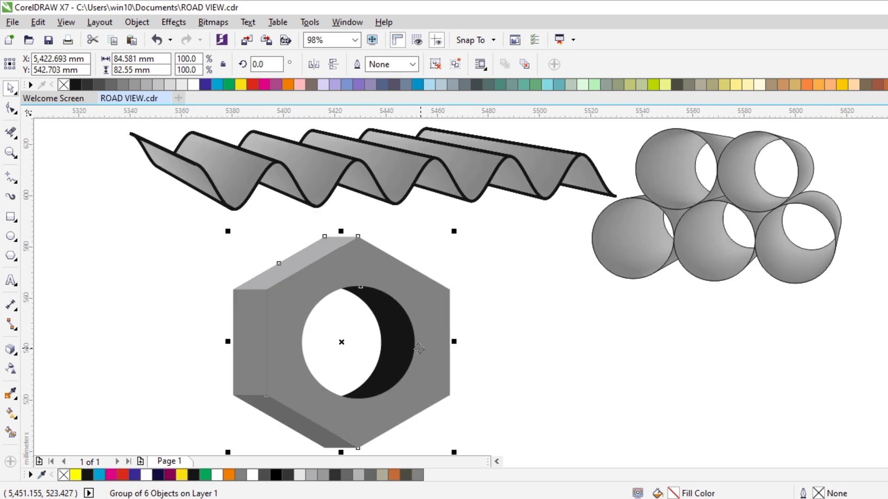
pyautogui.moveTo(427, 361)
pyautogui.mouseDown()
pyautogui.moveTo(525, 361)
pyautogui.moveTo(509, 344)
pyautogui.moveTo(432, 352)
pyautogui.mouseUp()
pyautogui.click(587, 383)
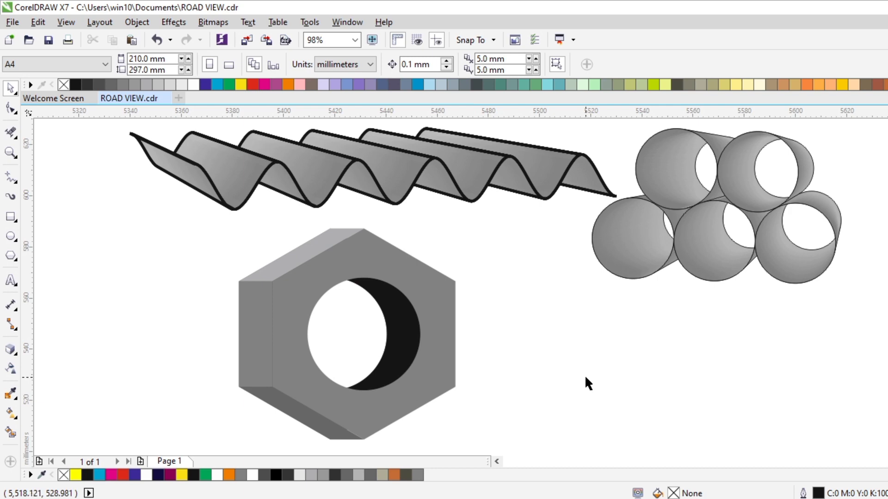